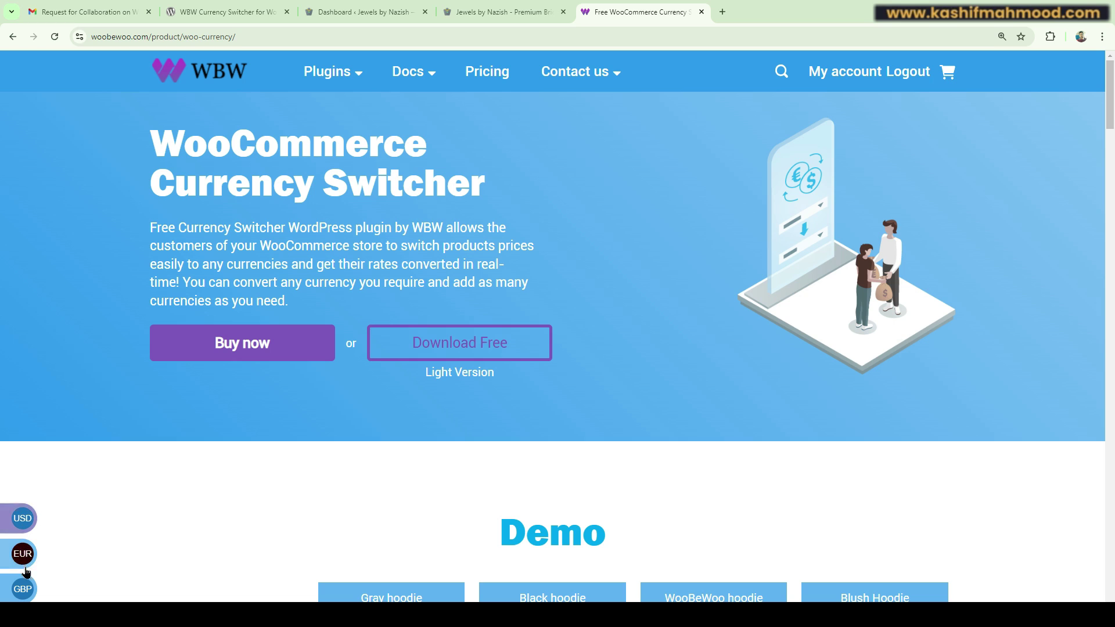
Step: Check the storefront's currency choices, then return to the WBW Currency Switcher product page
{"action": "left_click", "coordinate": [500, 12]}
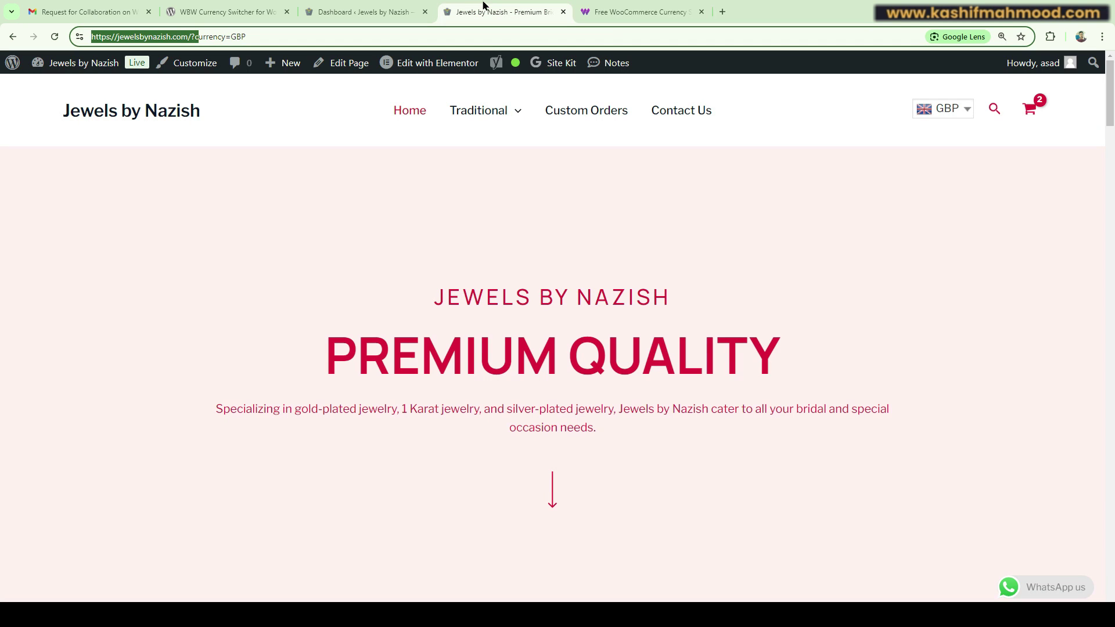
{"action": "left_click", "coordinate": [947, 111]}
{"action": "left_click", "coordinate": [947, 112]}
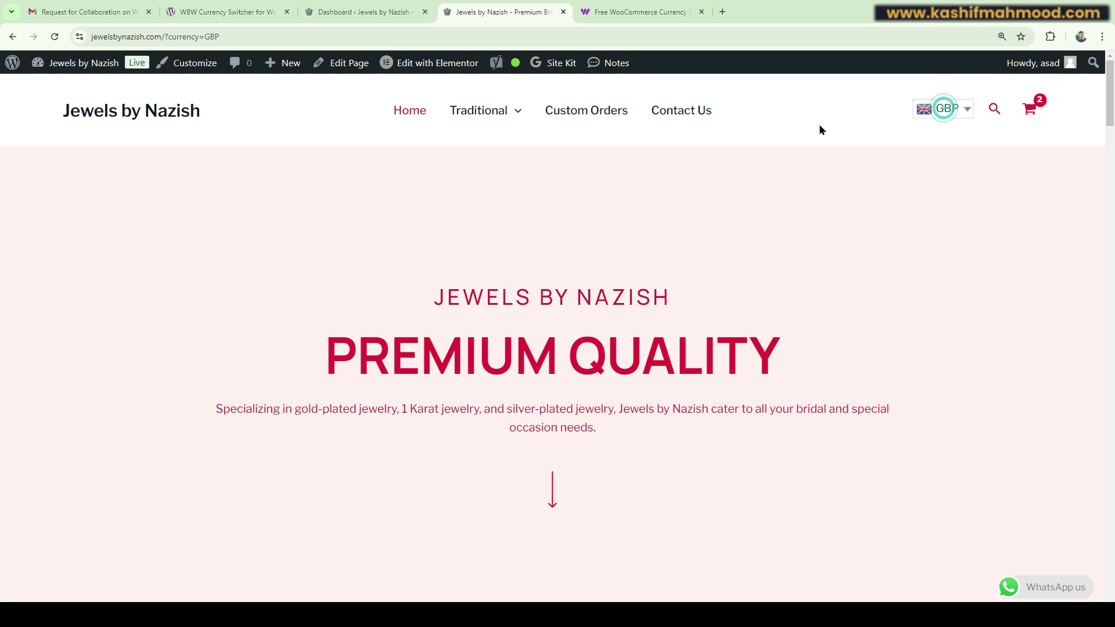
{"action": "left_click", "coordinate": [644, 11]}
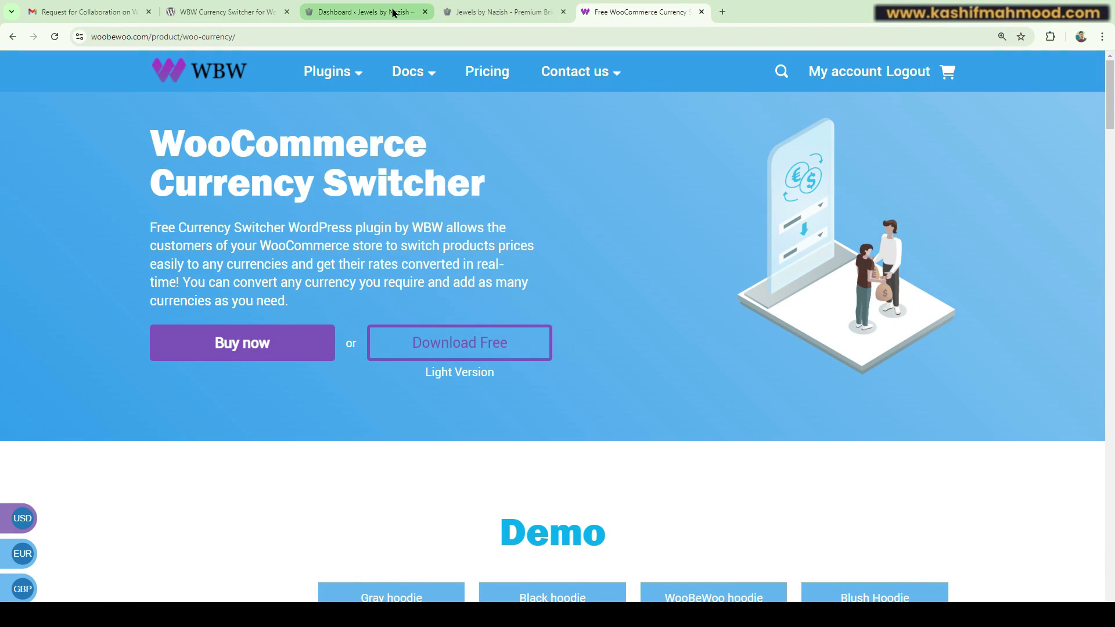
Step: In the store dashboard, list Installed Plugins and find the WBW Currency Switcher and PRO rows
{"action": "left_click", "coordinate": [393, 13]}
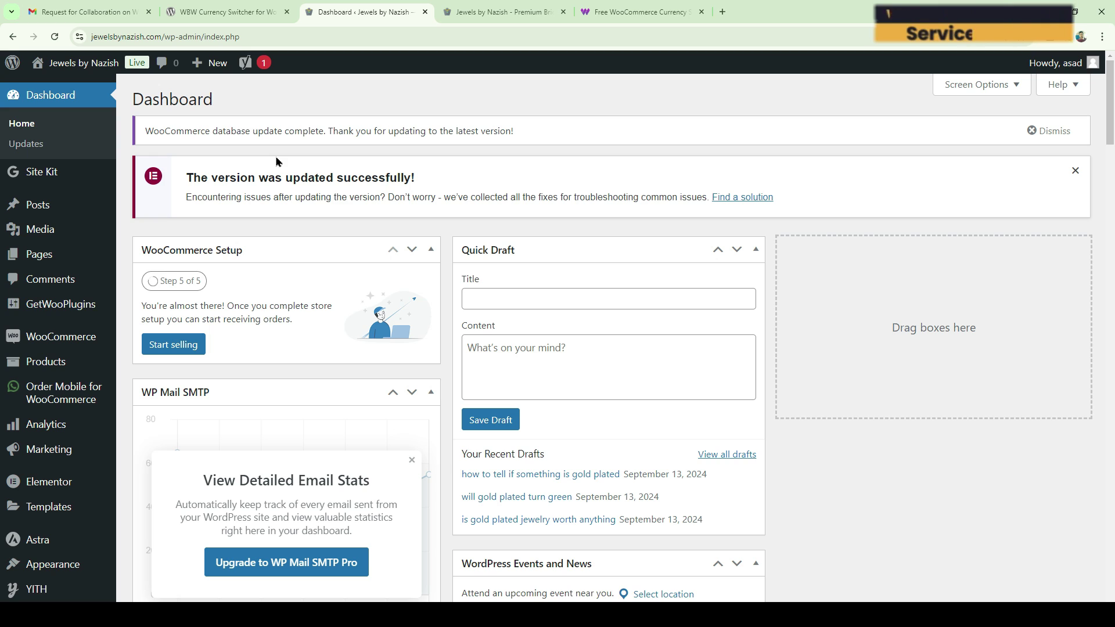
{"action": "scroll", "coordinate": [85, 308], "scroll_direction": "down", "scroll_amount": 2}
{"action": "scroll", "coordinate": [86, 309], "scroll_direction": "down", "scroll_amount": 2}
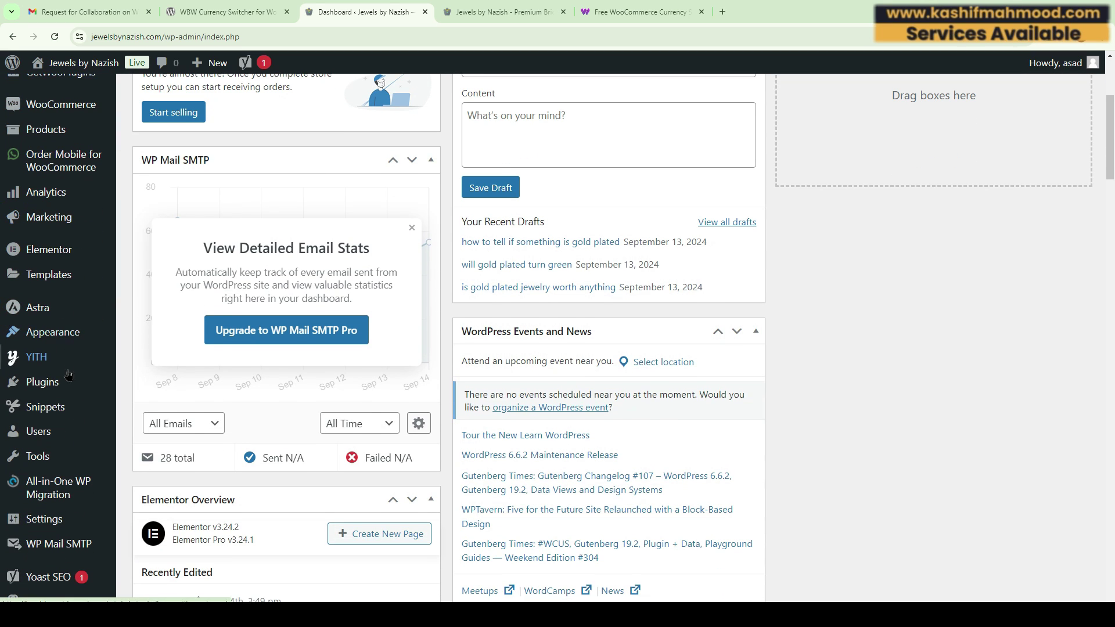
{"action": "mouse_move", "coordinate": [68, 392]}
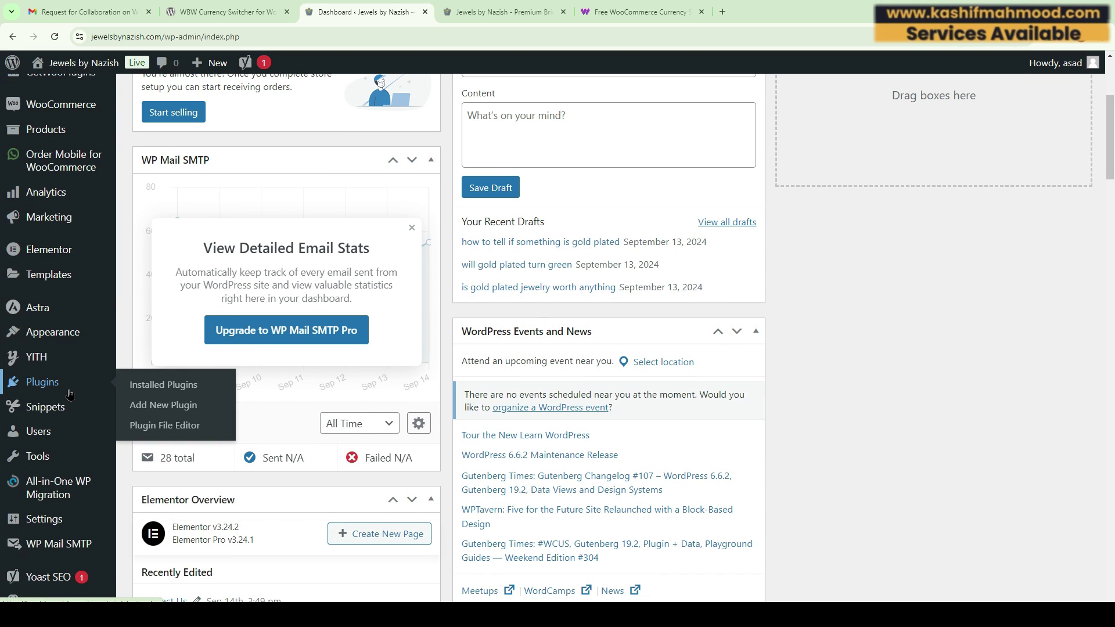
{"action": "left_click", "coordinate": [157, 393]}
{"action": "scroll", "coordinate": [399, 342], "scroll_direction": "down", "scroll_amount": 10}
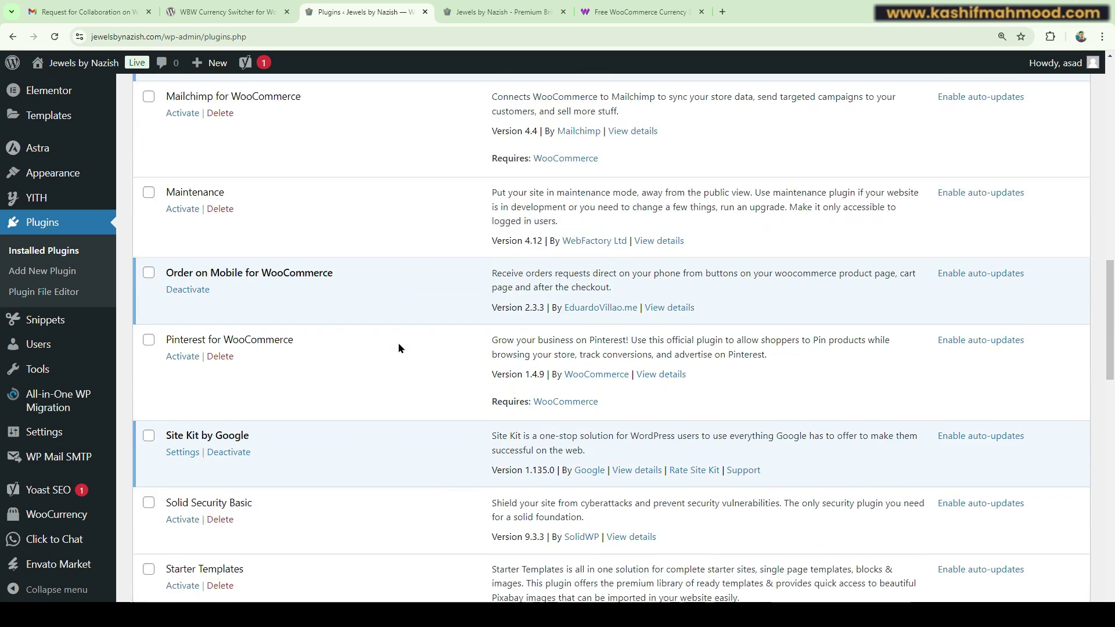
{"action": "scroll", "coordinate": [398, 344], "scroll_direction": "down", "scroll_amount": 12}
{"action": "scroll", "coordinate": [342, 333], "scroll_direction": "up", "scroll_amount": 1}
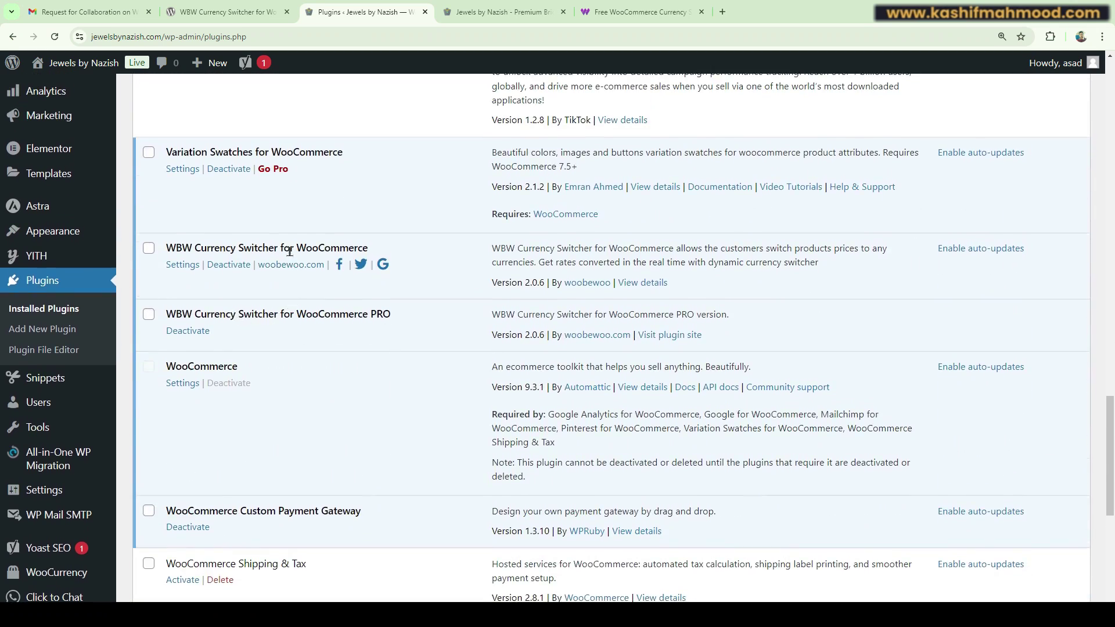
{"action": "left_click", "coordinate": [198, 12]}
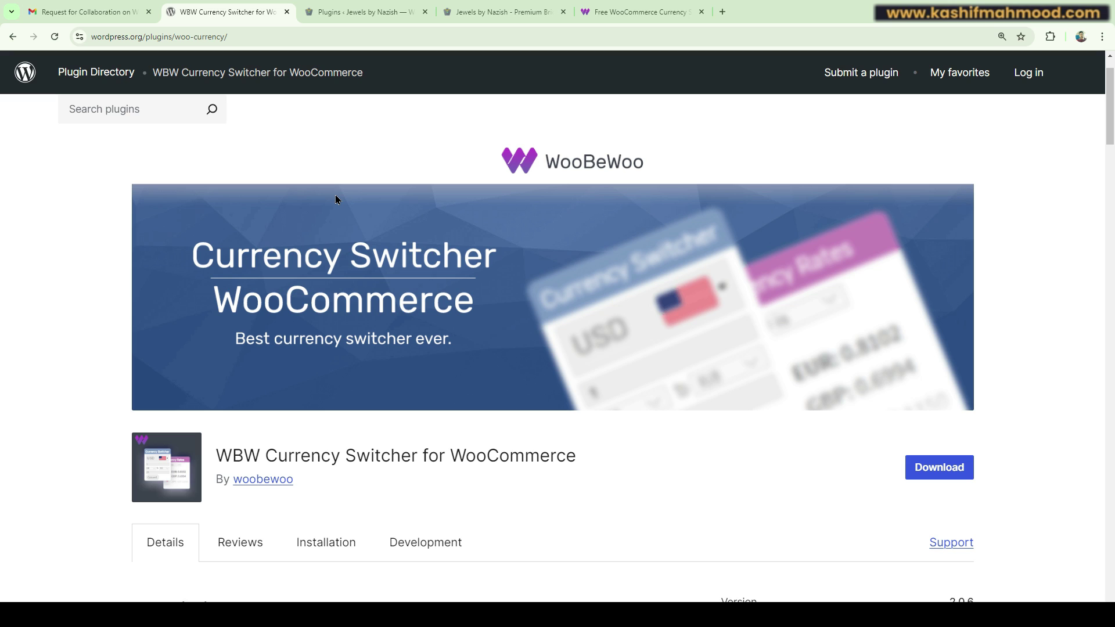
{"action": "left_click", "coordinate": [360, 11]}
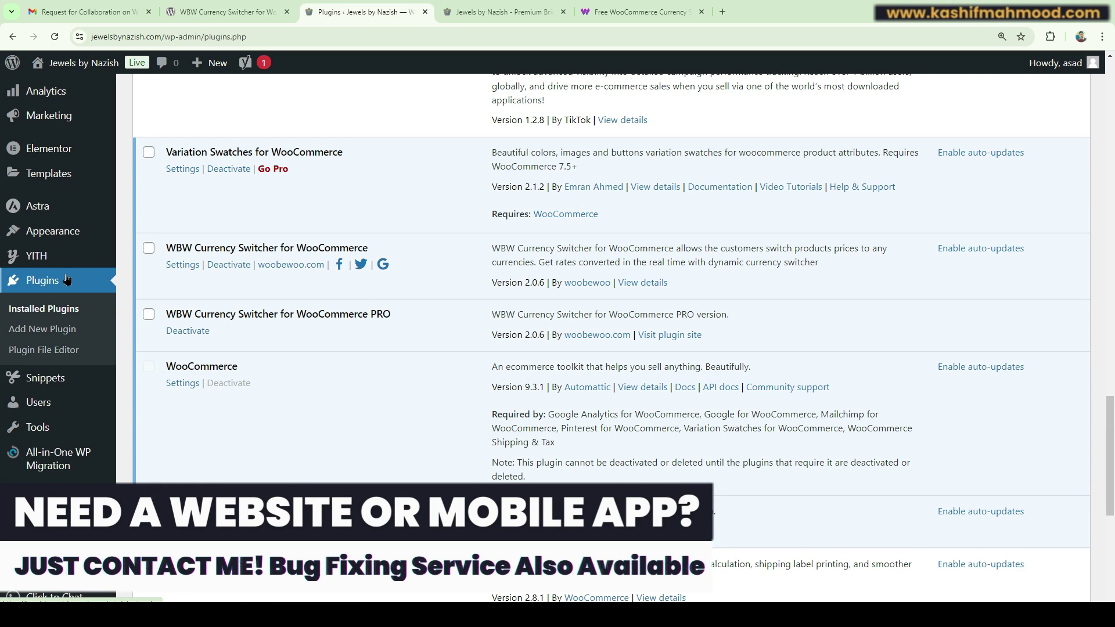
Step: Open WooCommerce Settings' Currency tab and review the currencies table with GBP as main
{"action": "scroll", "coordinate": [87, 273], "scroll_direction": "up", "scroll_amount": 3}
{"action": "mouse_move", "coordinate": [59, 190]}
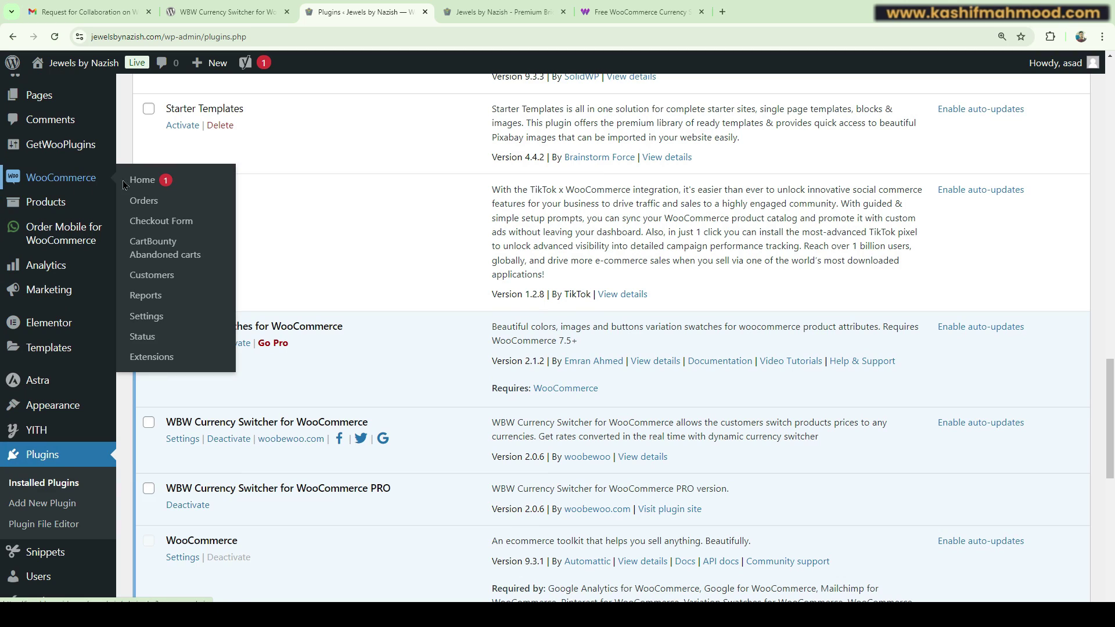
{"action": "left_click", "coordinate": [145, 314]}
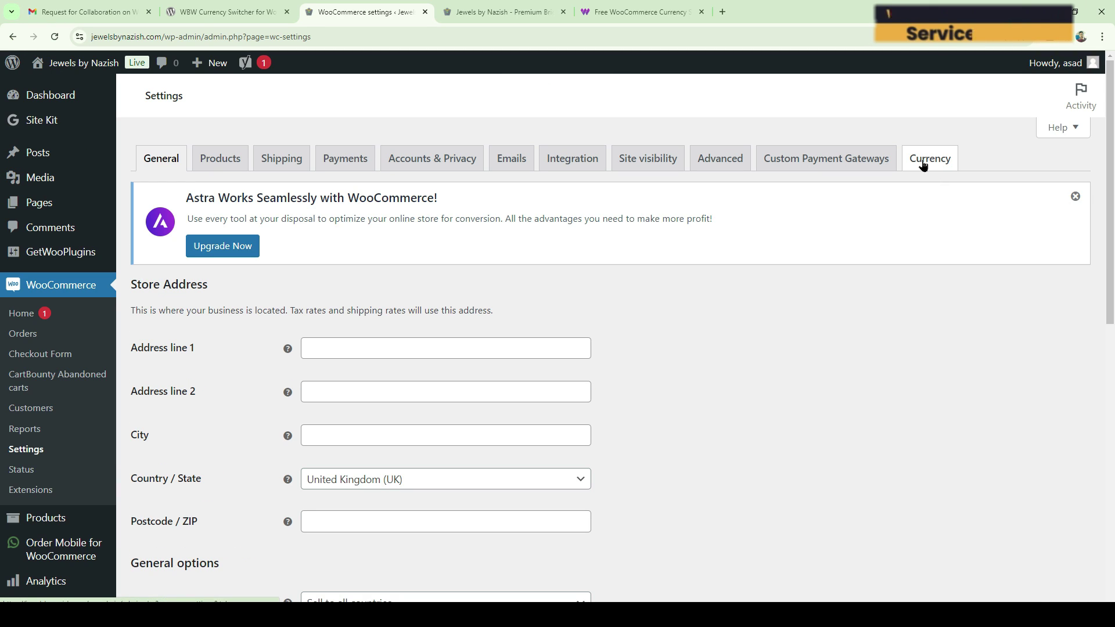
{"action": "left_click", "coordinate": [923, 165]}
{"action": "scroll", "coordinate": [923, 166], "scroll_direction": "down", "scroll_amount": 6}
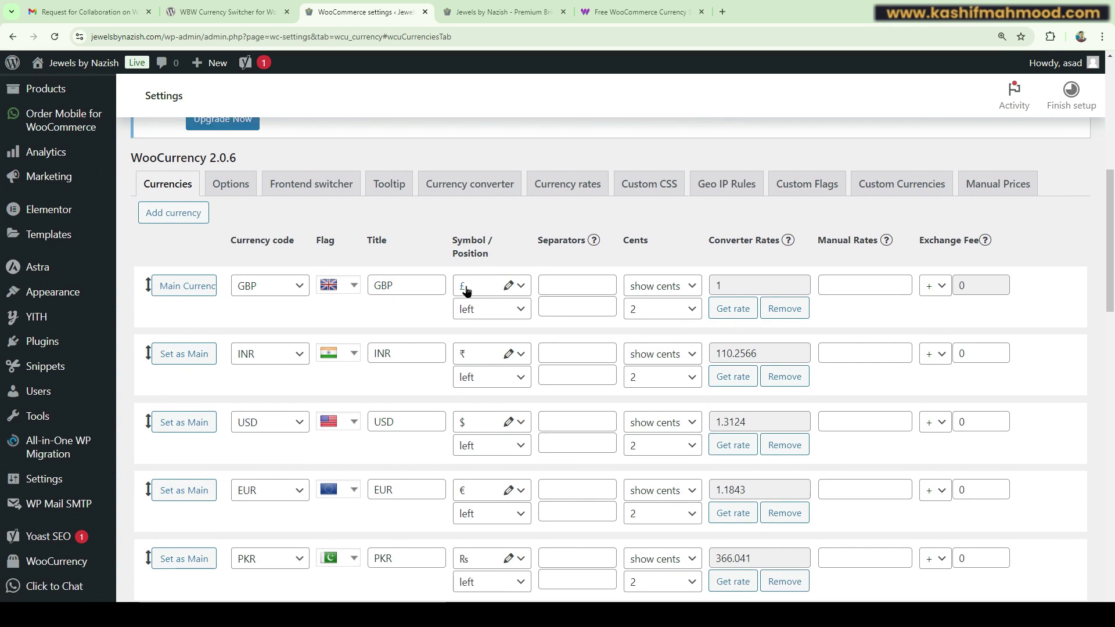
{"action": "scroll", "coordinate": [447, 296], "scroll_direction": "down", "scroll_amount": 12}
{"action": "scroll", "coordinate": [447, 296], "scroll_direction": "up", "scroll_amount": 15}
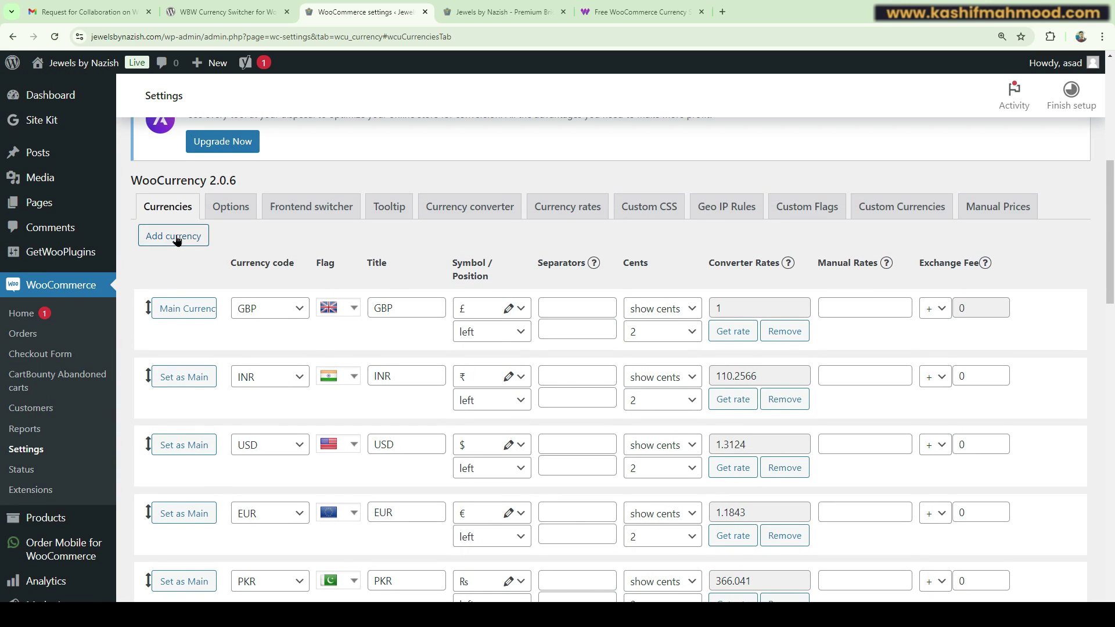
{"action": "scroll", "coordinate": [218, 259], "scroll_direction": "down", "scroll_amount": 3}
Step: Switch the last currency row from USD to KZT, fetch its 630.31 rate, and save
{"action": "scroll", "coordinate": [218, 260], "scroll_direction": "down", "scroll_amount": 20}
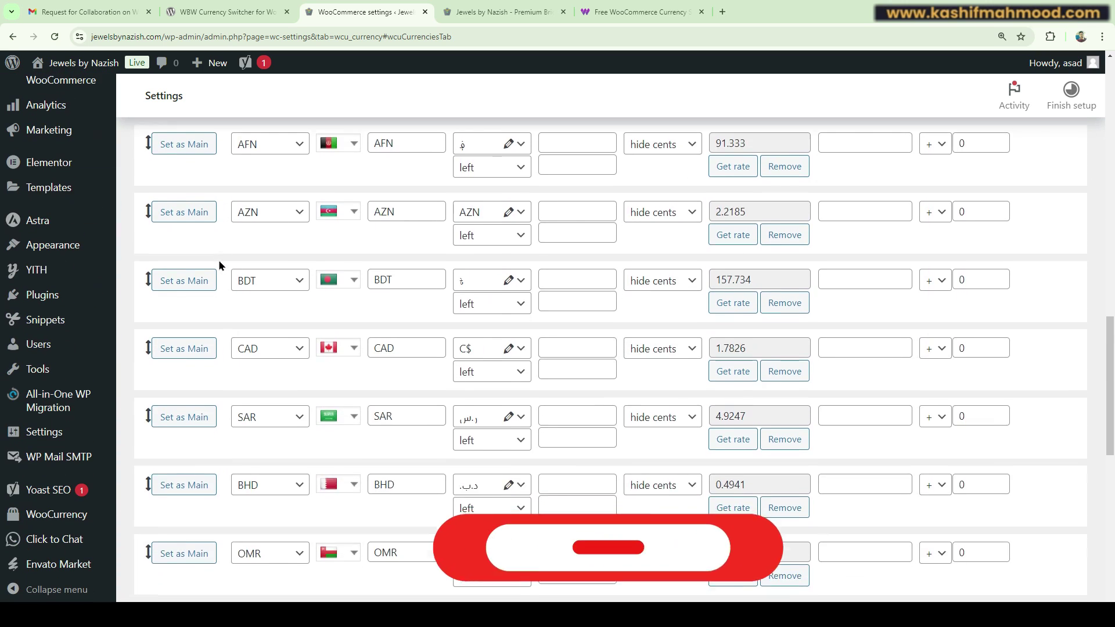
{"action": "left_click", "coordinate": [264, 382]}
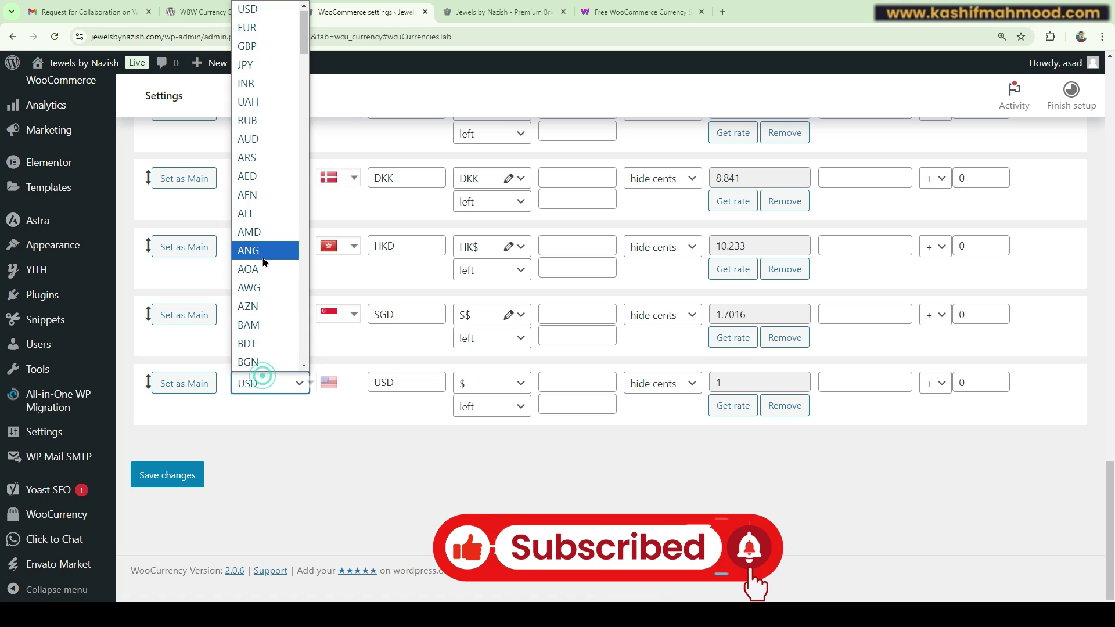
{"action": "scroll", "coordinate": [261, 260], "scroll_direction": "down", "scroll_amount": 15}
{"action": "scroll", "coordinate": [261, 255], "scroll_direction": "down", "scroll_amount": 5}
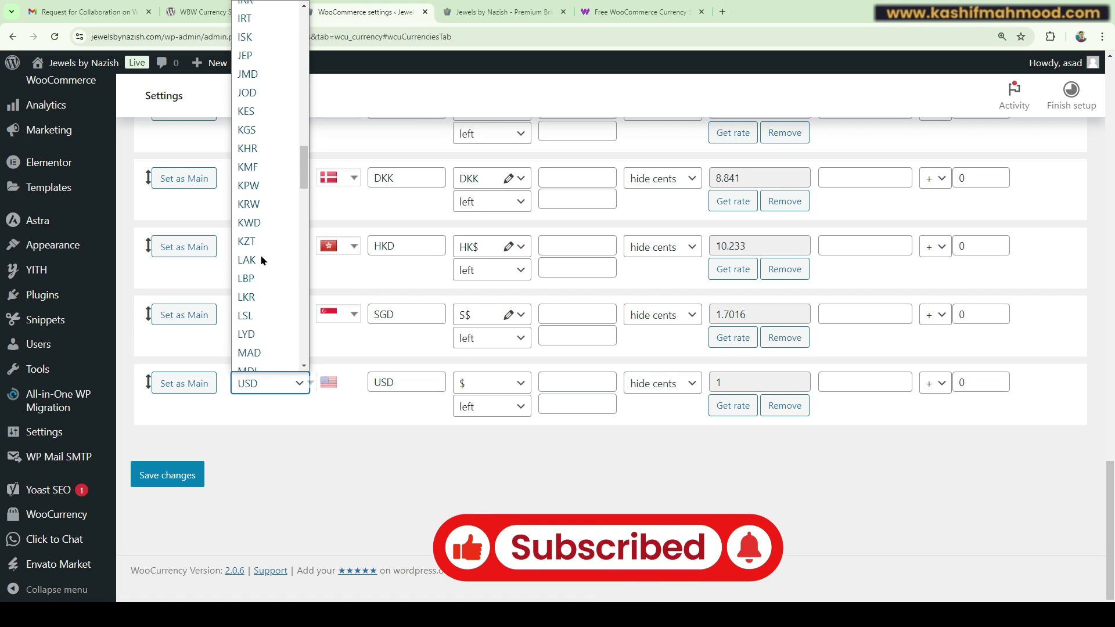
{"action": "left_click", "coordinate": [256, 241]}
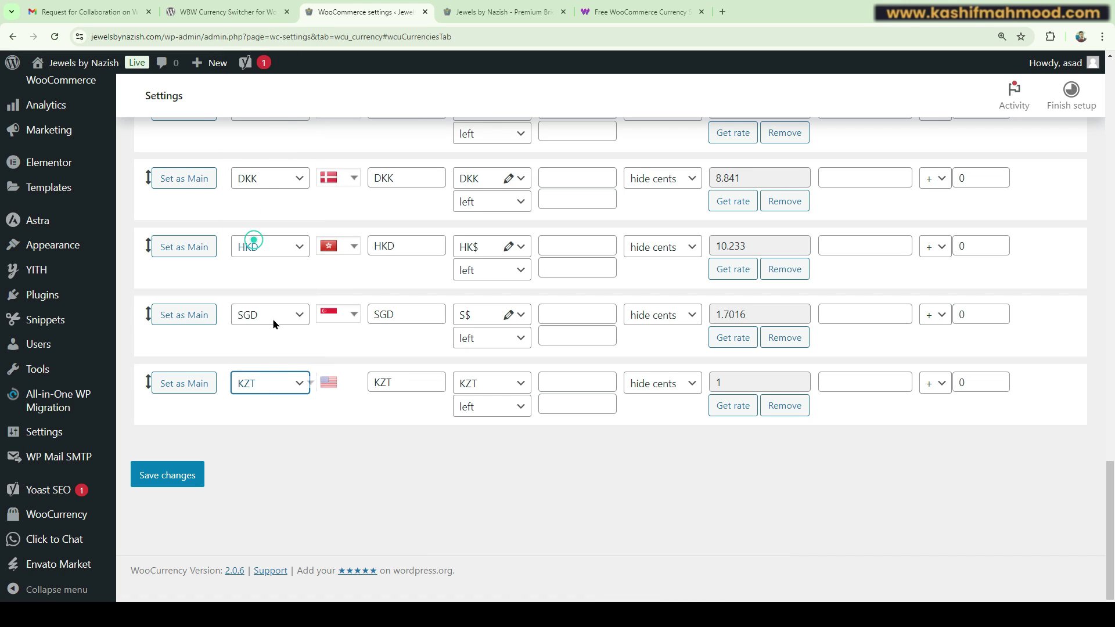
{"action": "left_click", "coordinate": [732, 407]}
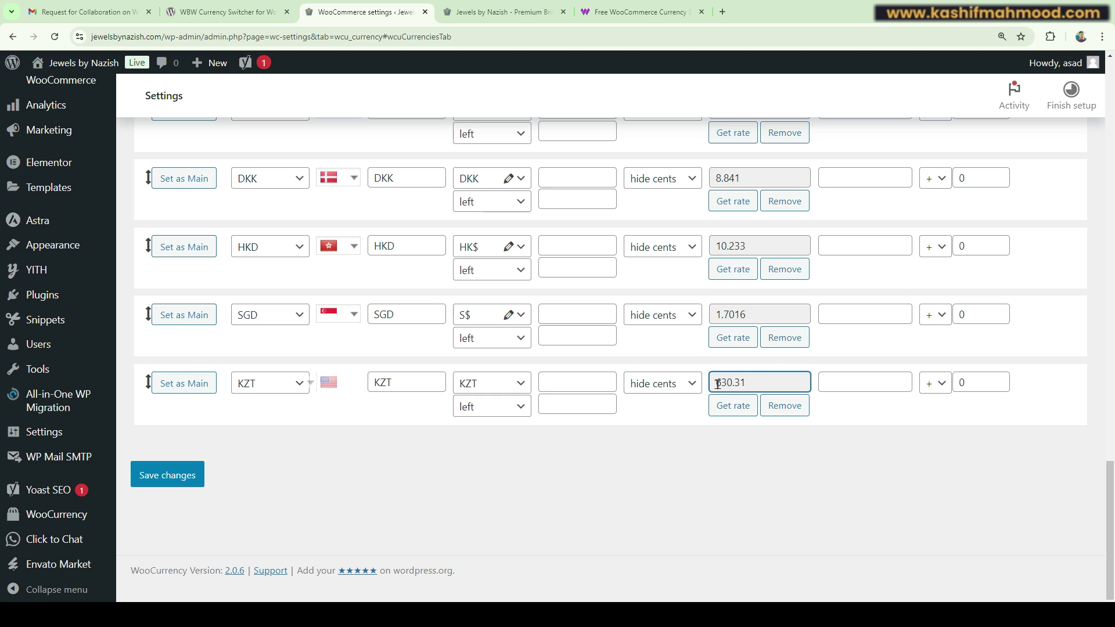
{"action": "double_click", "coordinate": [729, 382]}
{"action": "left_click", "coordinate": [614, 447]}
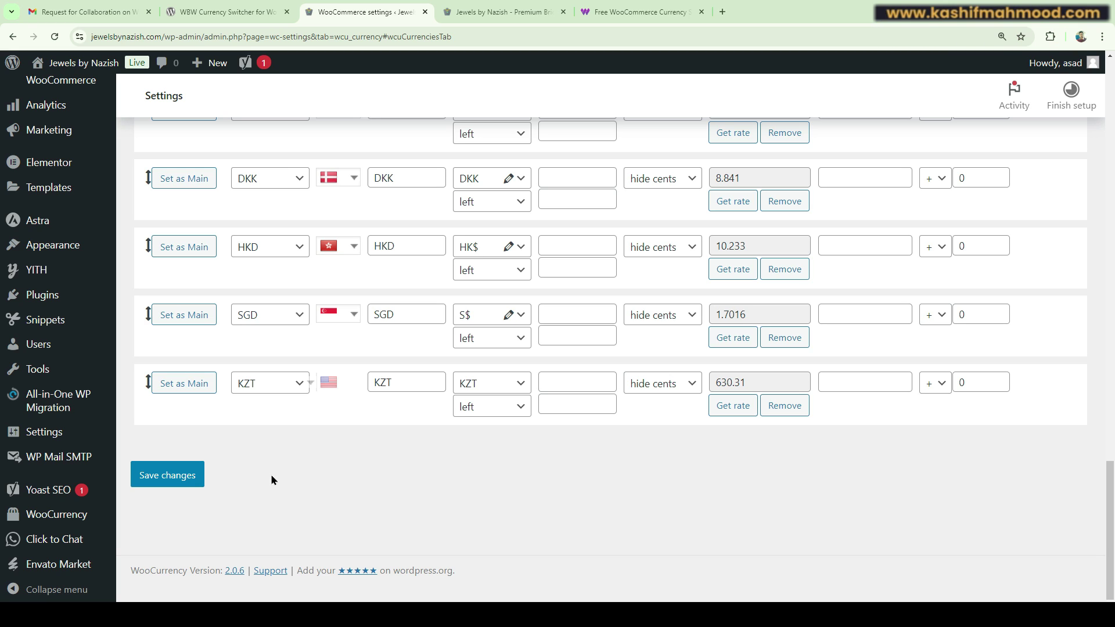
{"action": "left_click", "coordinate": [170, 476]}
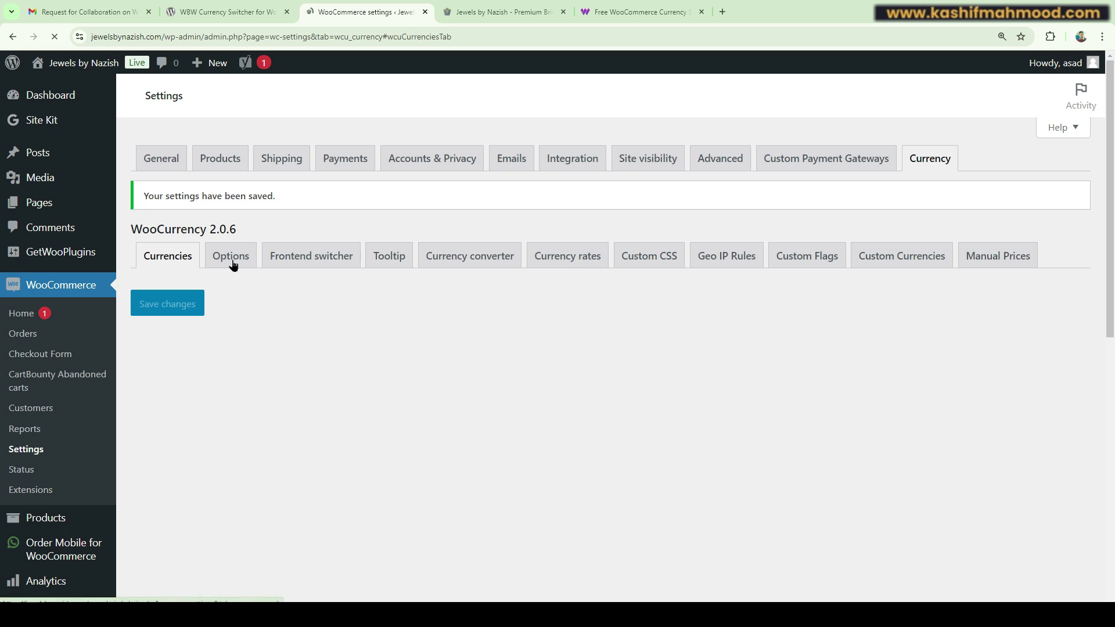
Step: On the Options tab, review the exchange-rate sources and keep Finance Yahoo
{"action": "left_click", "coordinate": [231, 261]}
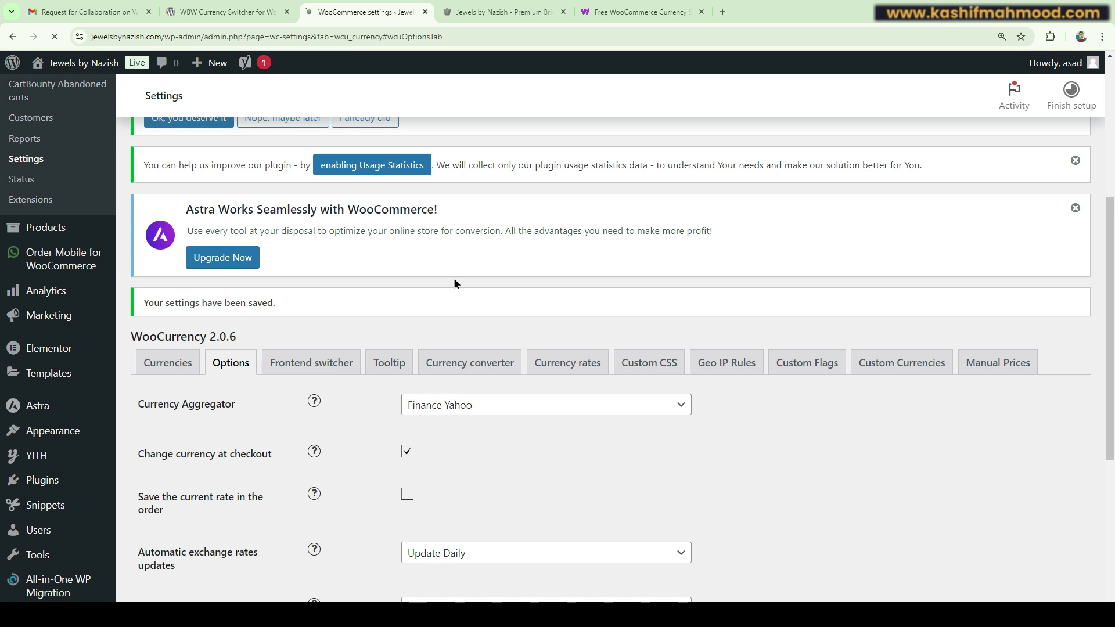
{"action": "scroll", "coordinate": [447, 256], "scroll_direction": "down", "scroll_amount": 3}
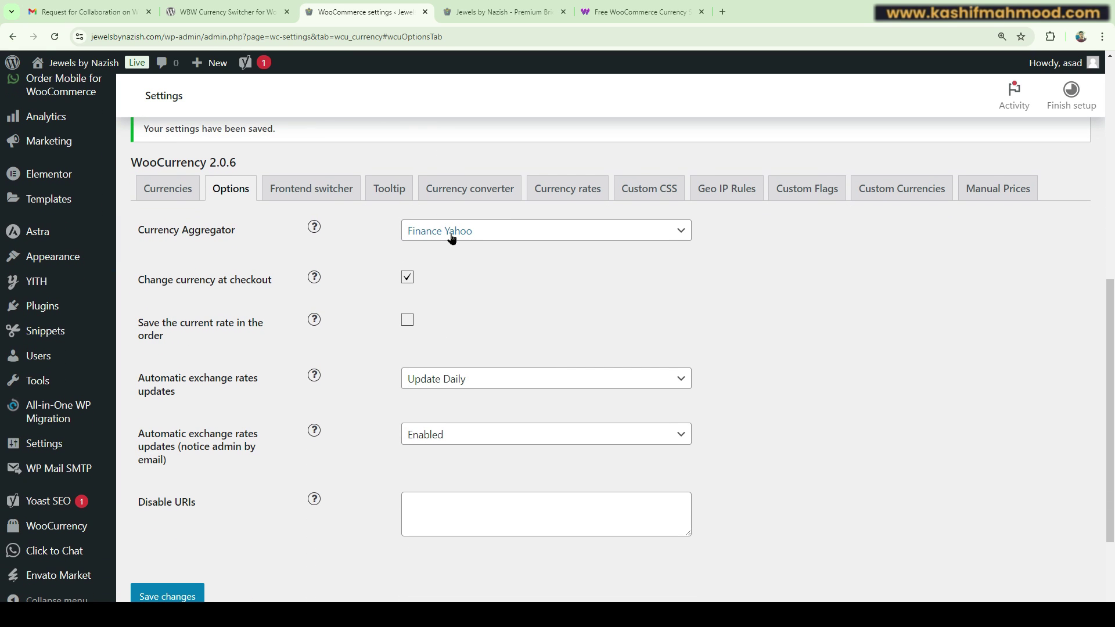
{"action": "scroll", "coordinate": [453, 235], "scroll_direction": "down", "scroll_amount": 1}
{"action": "left_click", "coordinate": [452, 218]}
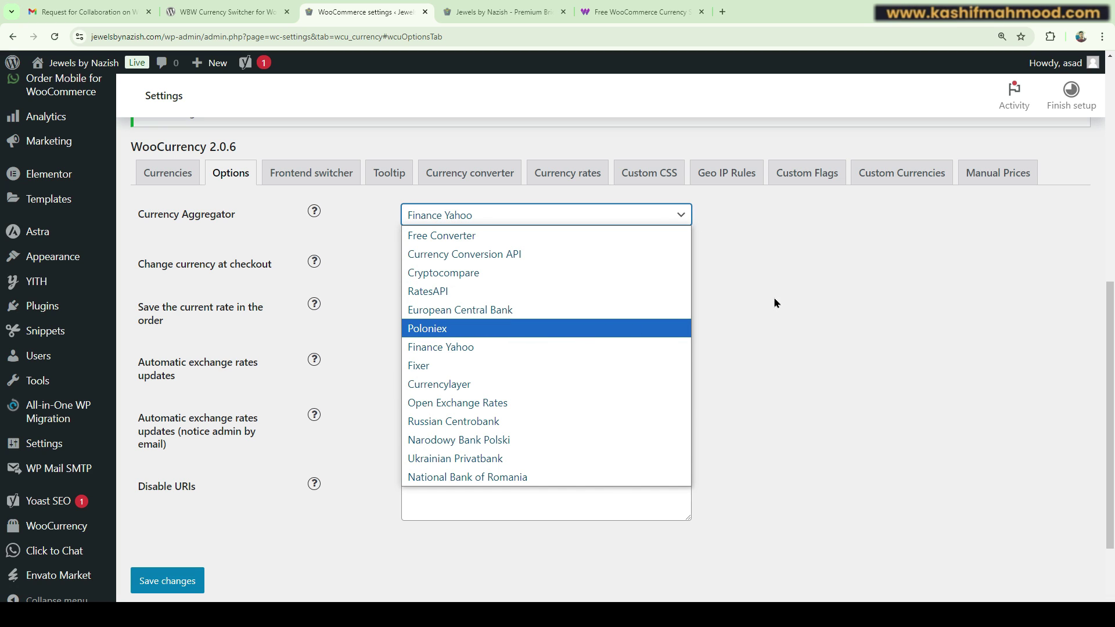
{"action": "left_click", "coordinate": [848, 277]}
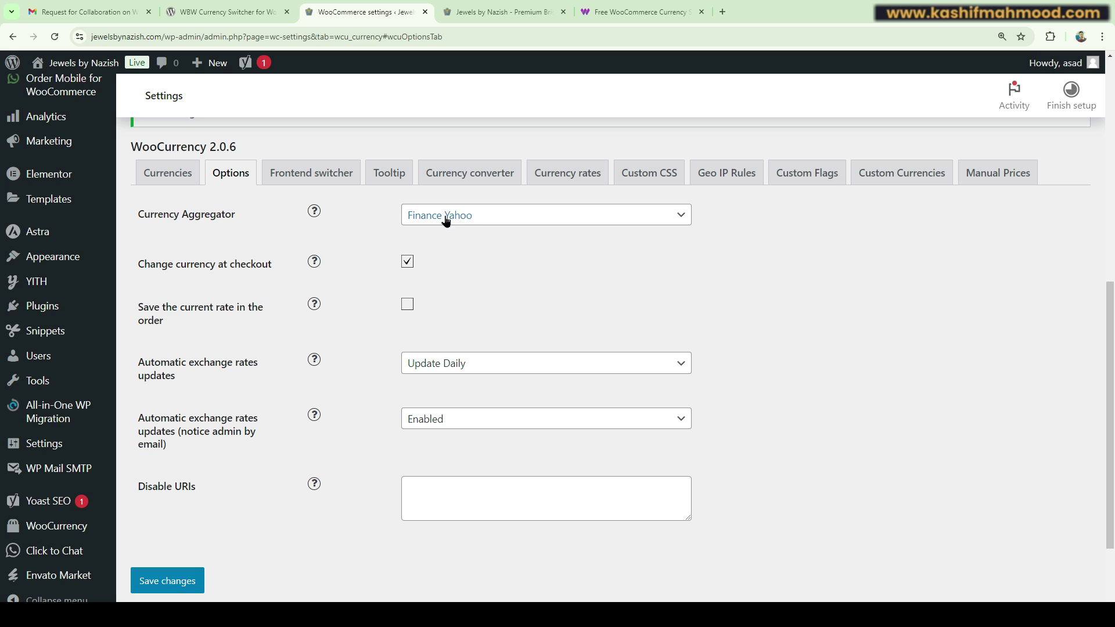
{"action": "left_click", "coordinate": [465, 218]}
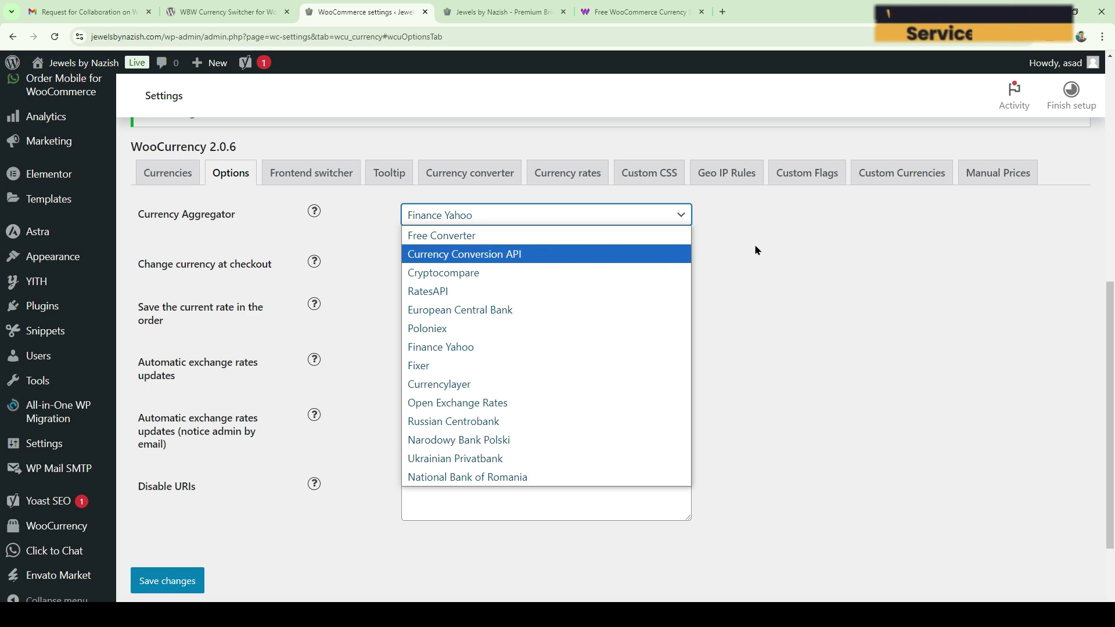
{"action": "left_click", "coordinate": [782, 252]}
{"action": "left_click", "coordinate": [781, 253]}
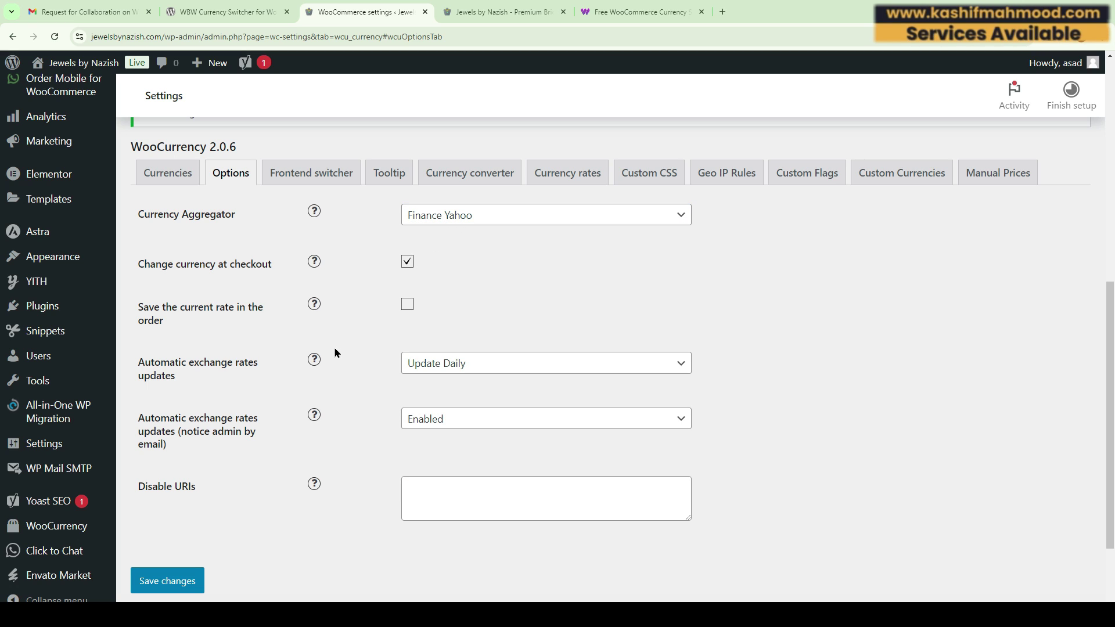
Step: Keep exchange rates updating daily and save the currency options
{"action": "left_click", "coordinate": [424, 365]}
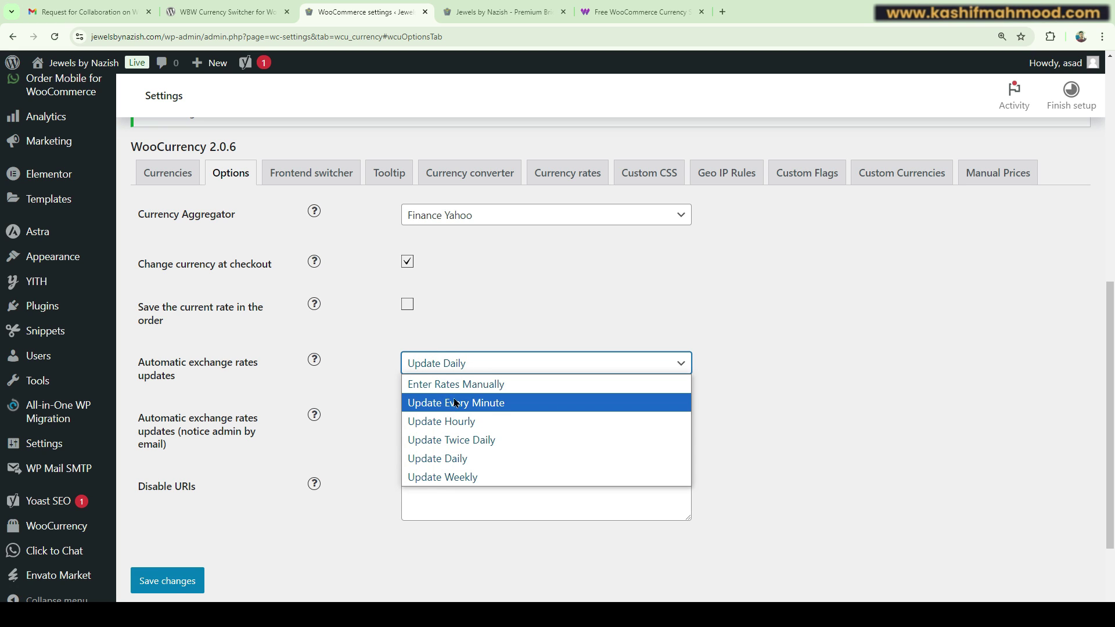
{"action": "left_click", "coordinate": [754, 415]}
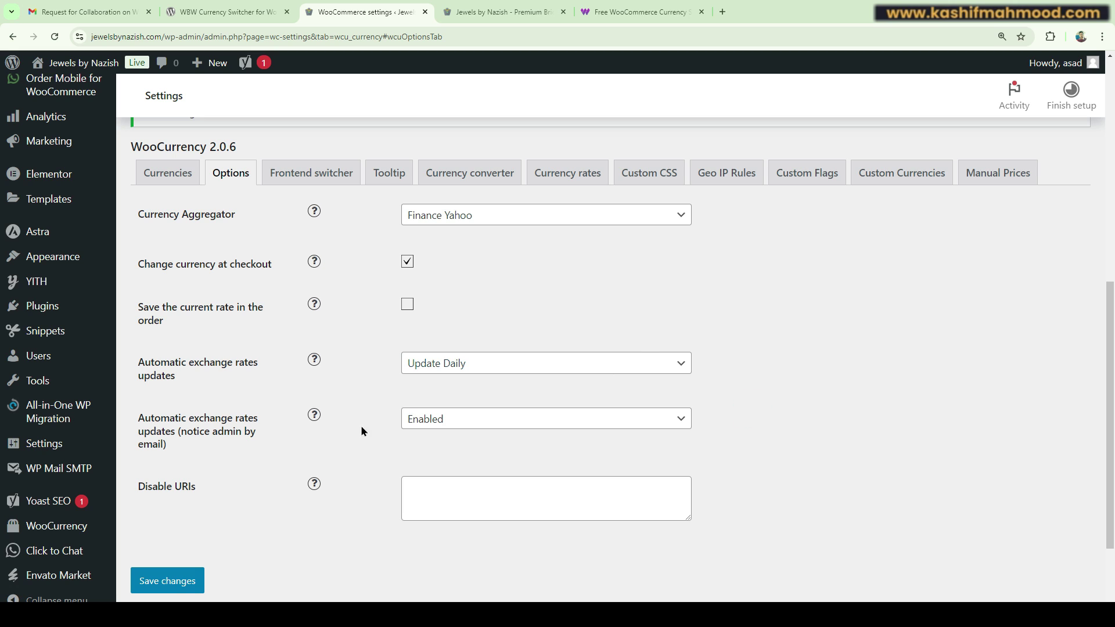
{"action": "scroll", "coordinate": [168, 469], "scroll_direction": "down", "scroll_amount": 2}
{"action": "left_click", "coordinate": [168, 474]}
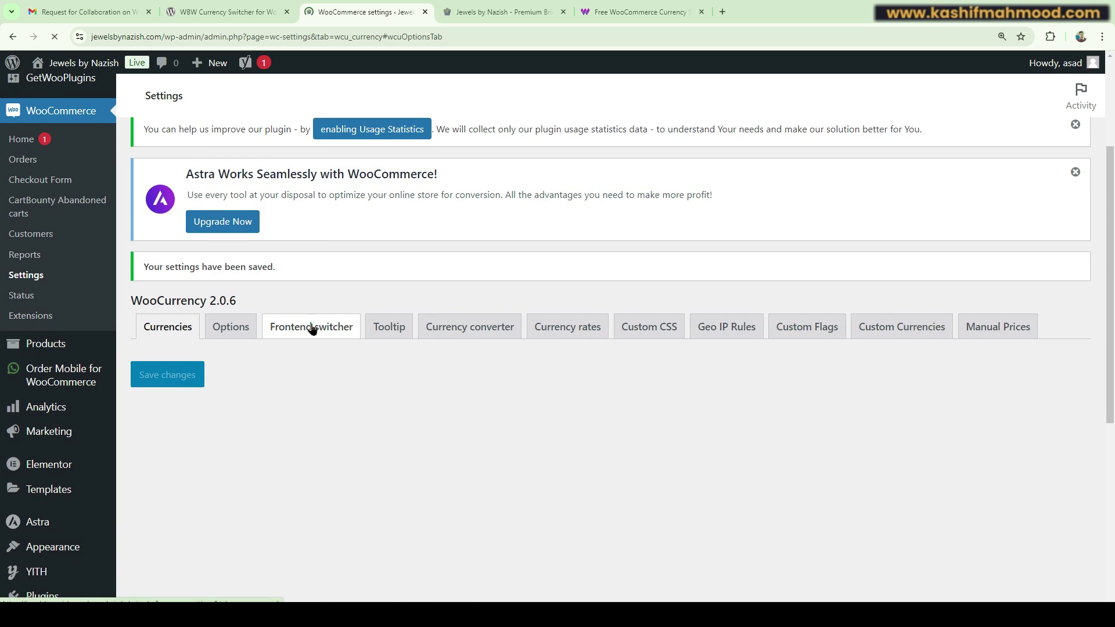
Step: Enable the frontend currency switcher and expand its preview to list all currencies
{"action": "left_click", "coordinate": [312, 328]}
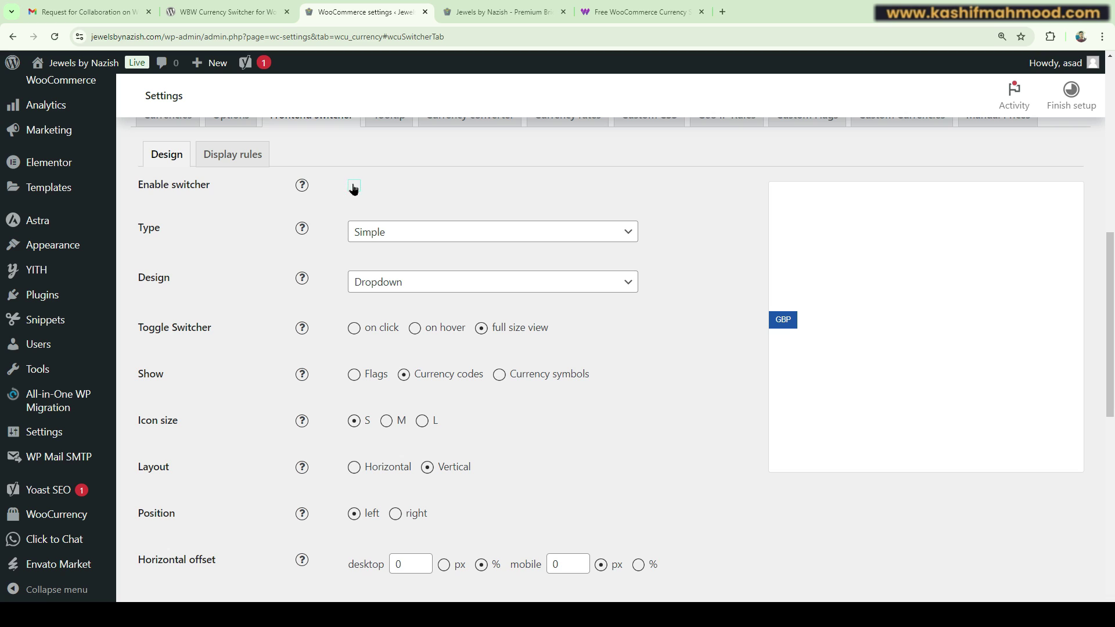
{"action": "left_click", "coordinate": [354, 186]}
{"action": "left_click", "coordinate": [782, 325]}
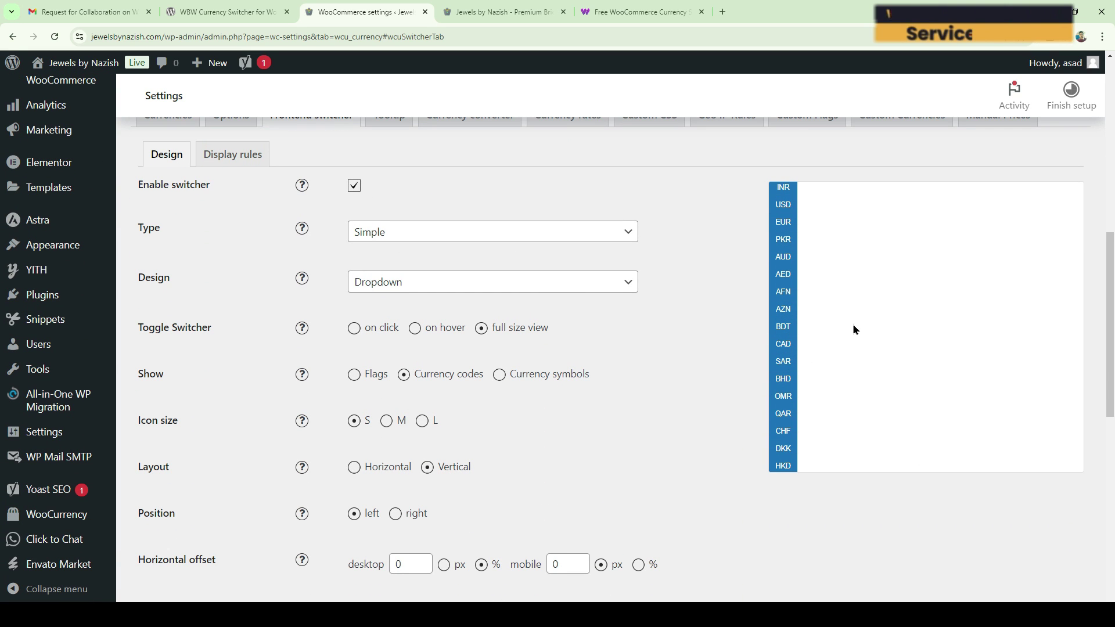
{"action": "left_click", "coordinate": [853, 325]}
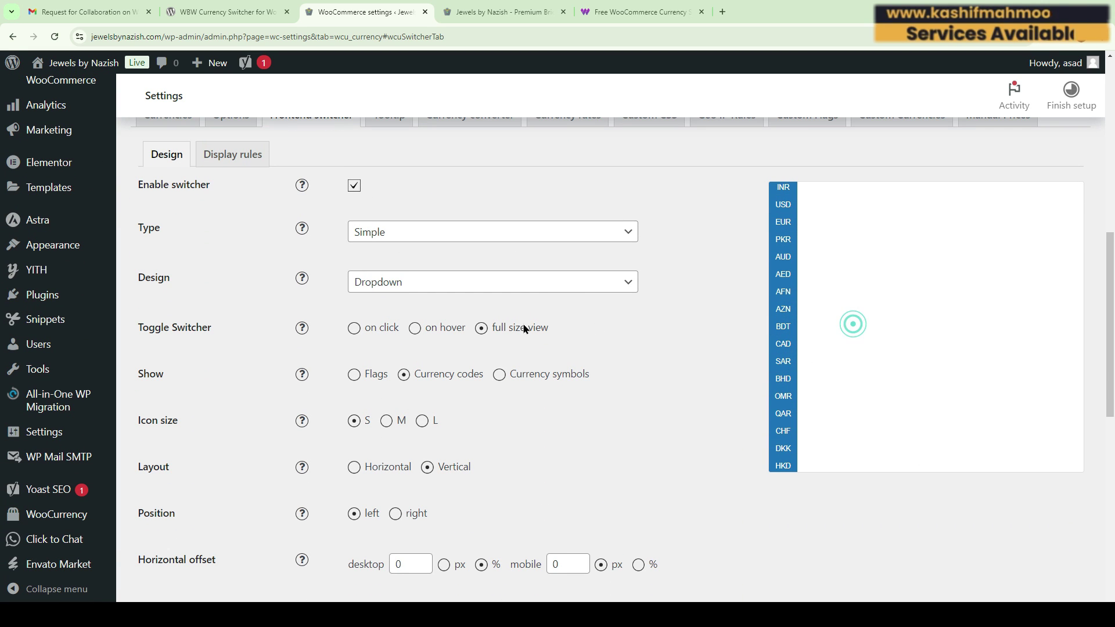
Step: Try the Classic design with flags and symbols, then revert the design to Dropdown
{"action": "left_click", "coordinate": [383, 283]}
{"action": "left_click", "coordinate": [387, 311]}
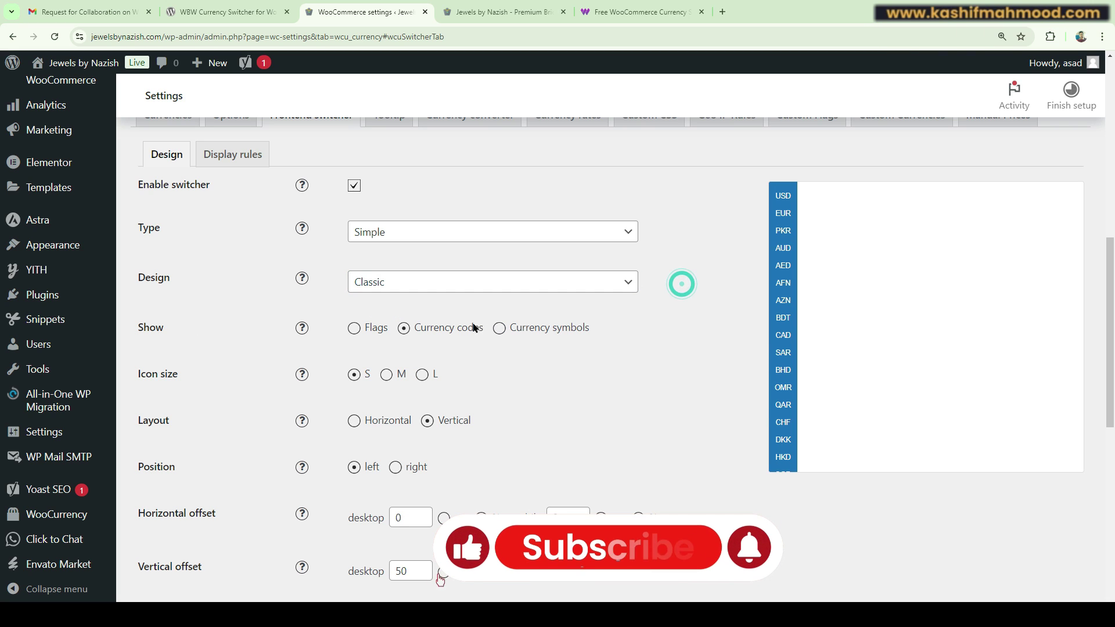
{"action": "left_click", "coordinate": [354, 328]}
{"action": "left_click", "coordinate": [499, 329]}
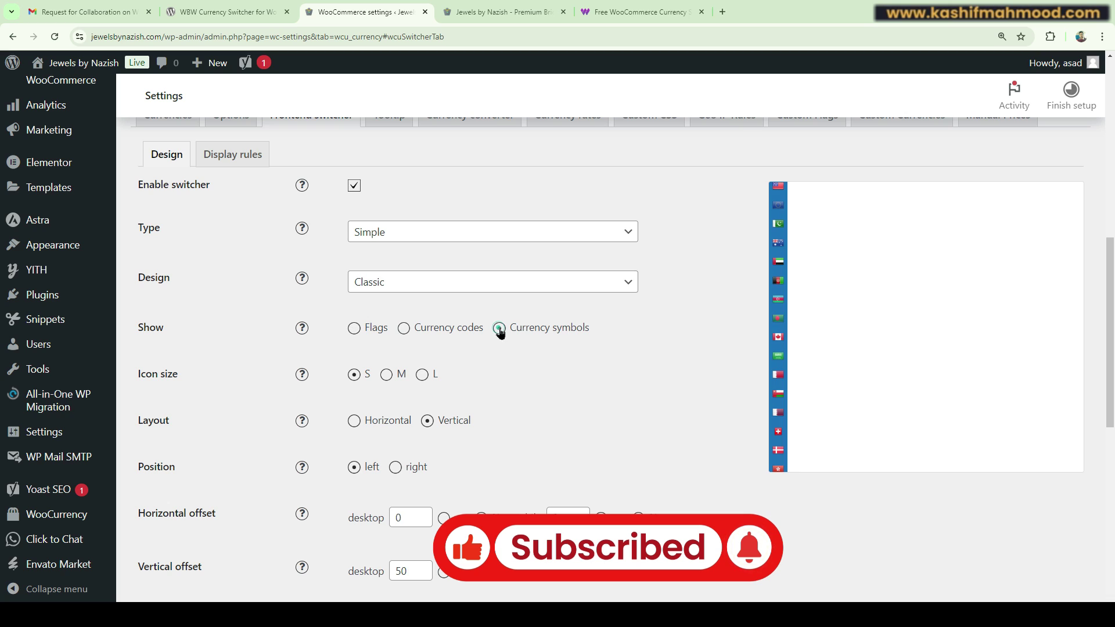
{"action": "left_click", "coordinate": [391, 289]}
{"action": "left_click", "coordinate": [375, 319]}
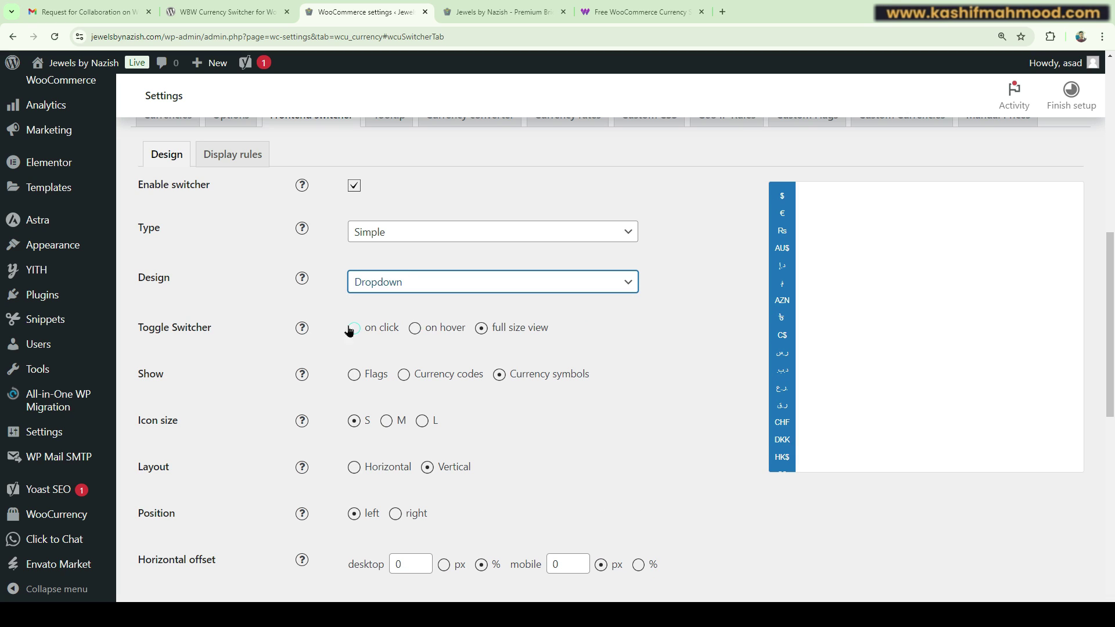
Step: Set the switcher type to Rotating, after trying Floating, and review the Display rules
{"action": "left_click", "coordinate": [393, 233]}
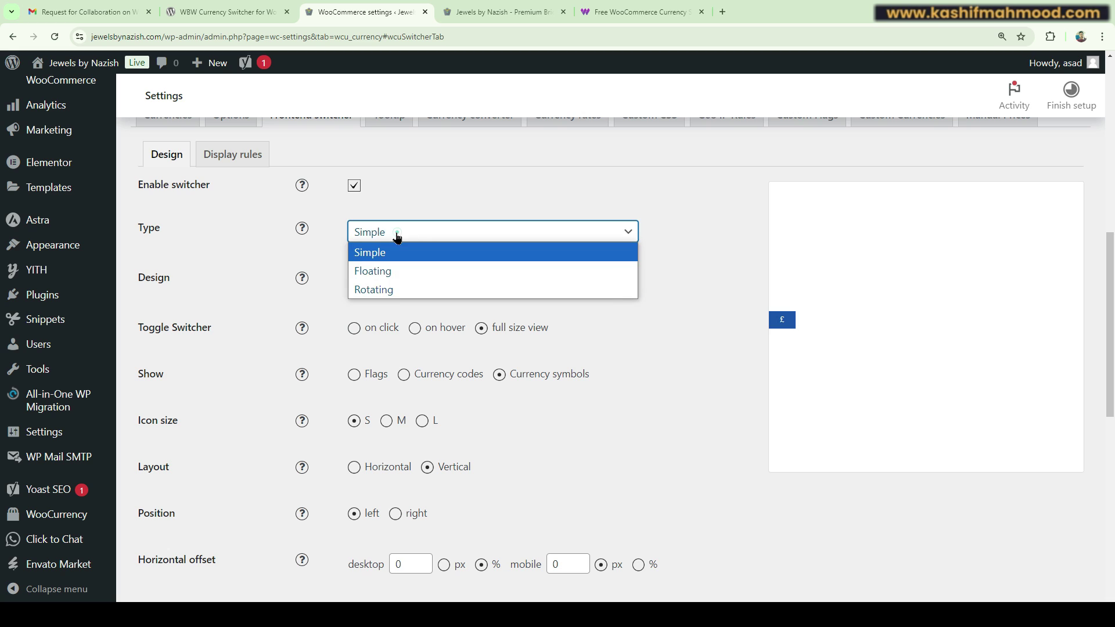
{"action": "left_click", "coordinate": [378, 273]}
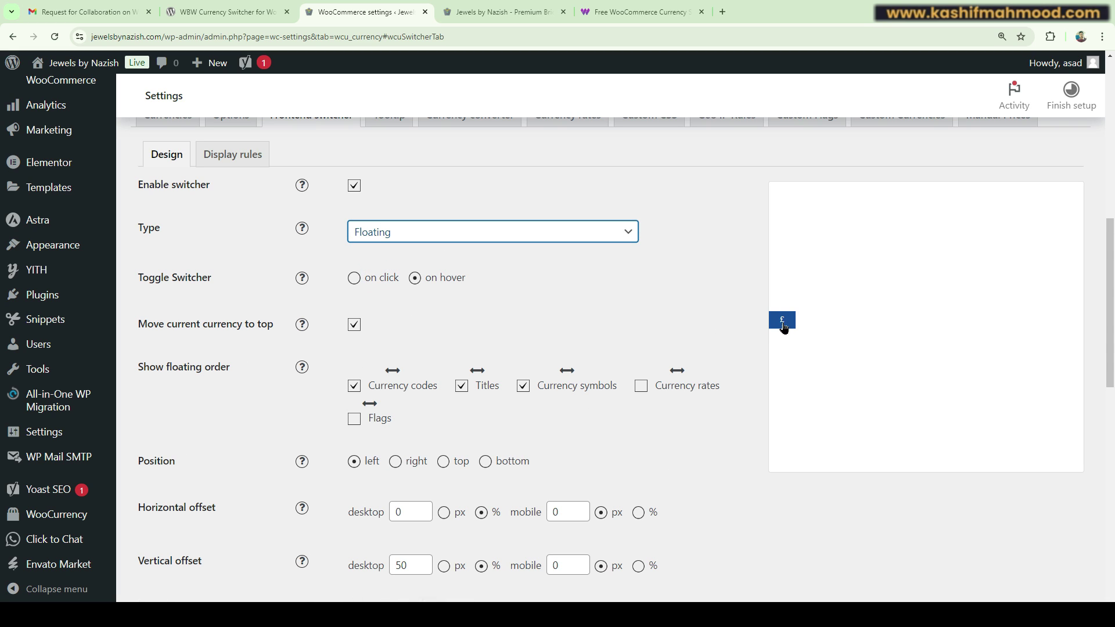
{"action": "left_click", "coordinate": [410, 235]}
{"action": "left_click", "coordinate": [394, 289]}
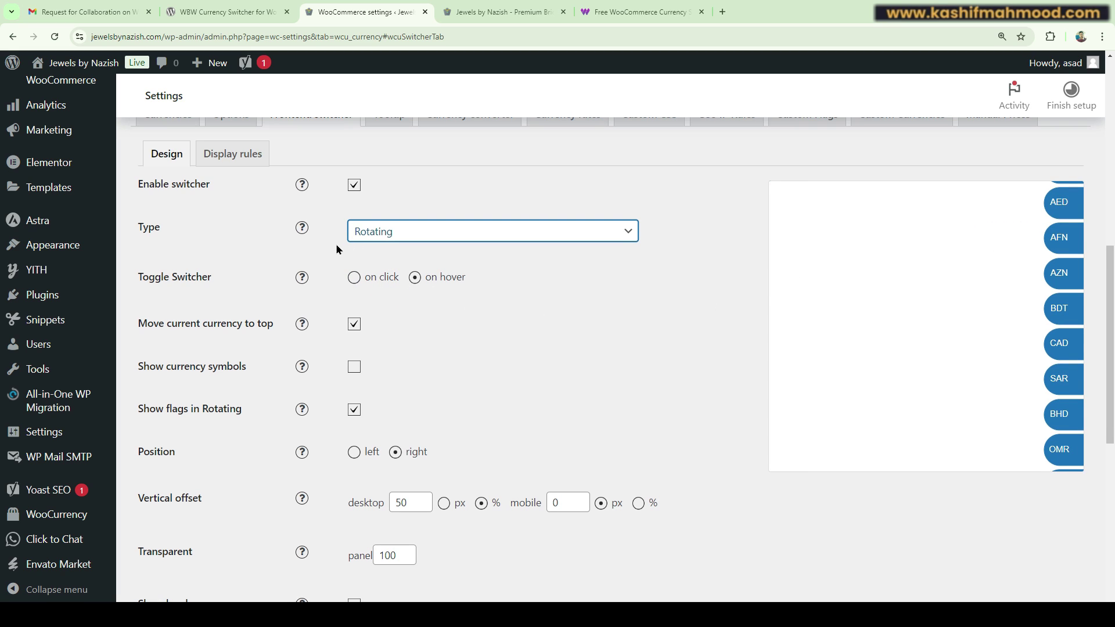
{"action": "scroll", "coordinate": [341, 250], "scroll_direction": "down", "scroll_amount": 3}
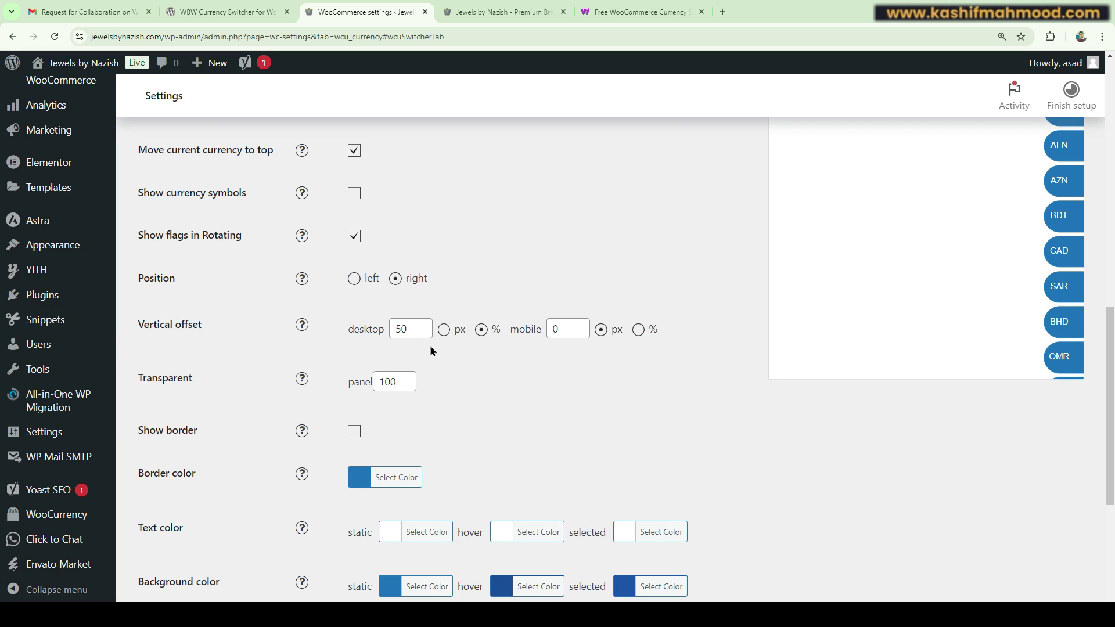
{"action": "scroll", "coordinate": [434, 355], "scroll_direction": "down", "scroll_amount": 3}
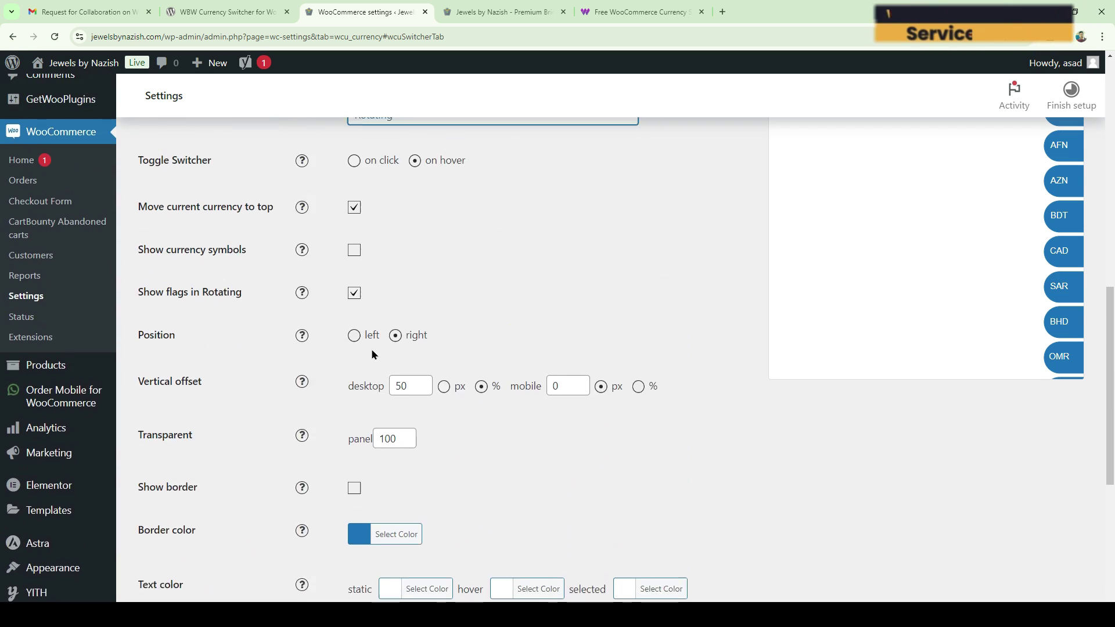
{"action": "scroll", "coordinate": [371, 349], "scroll_direction": "up", "scroll_amount": 4}
{"action": "left_click", "coordinate": [236, 240]}
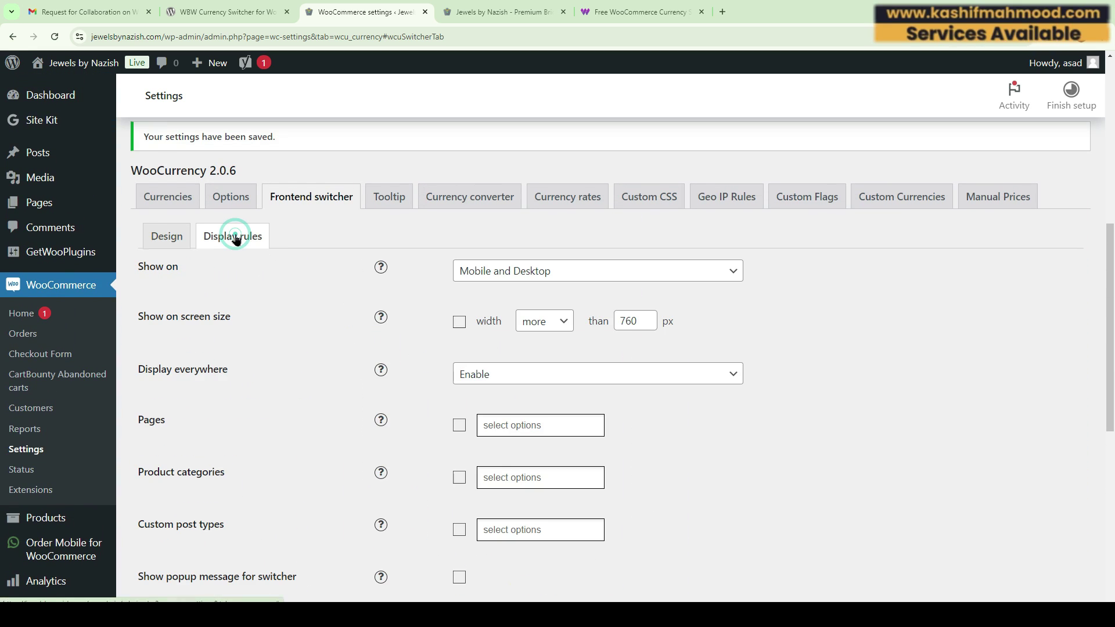
{"action": "scroll", "coordinate": [244, 244], "scroll_direction": "down", "scroll_amount": 6}
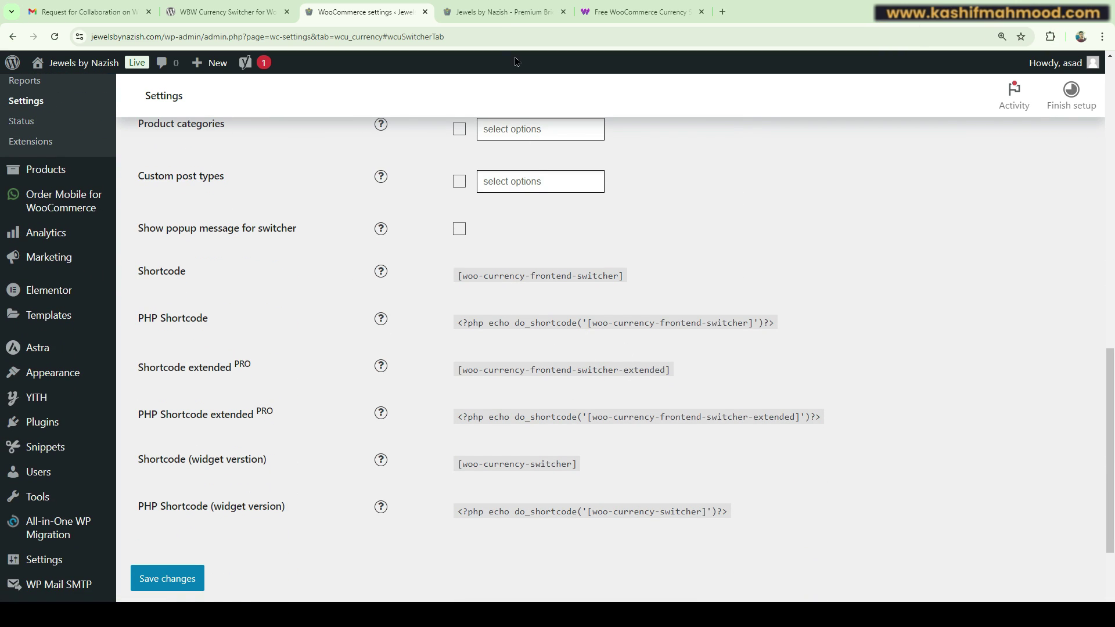
Step: Check the storefront's flag currency dropdown, then go back to the WBW plugin page
{"action": "left_click", "coordinate": [505, 12]}
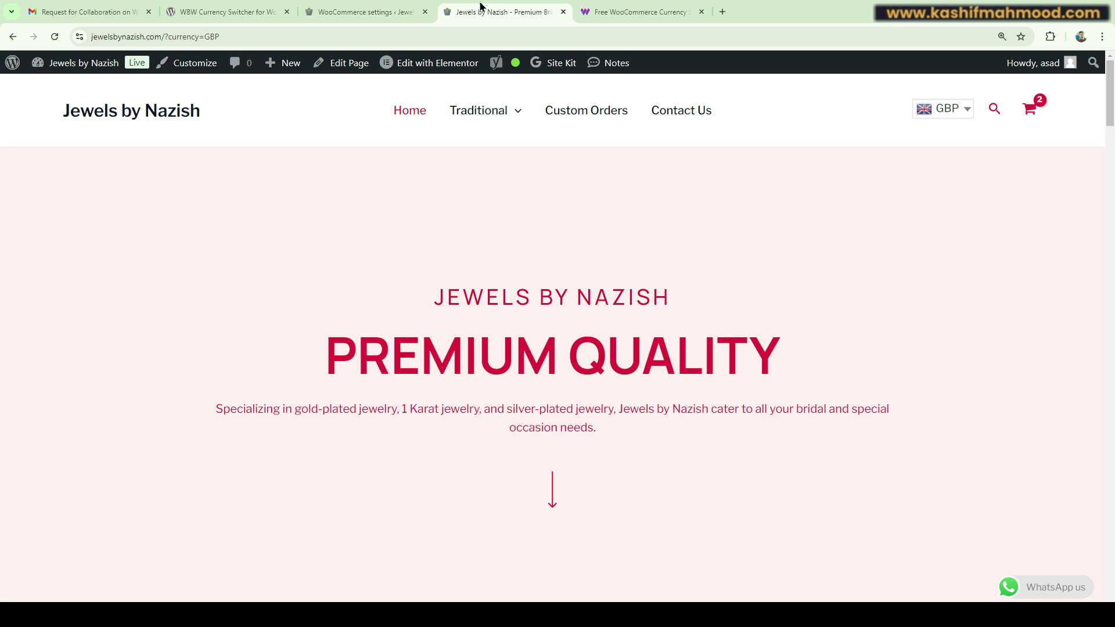
{"action": "left_click", "coordinate": [953, 114]}
{"action": "scroll", "coordinate": [941, 185], "scroll_direction": "down", "scroll_amount": 3}
{"action": "scroll", "coordinate": [940, 190], "scroll_direction": "up", "scroll_amount": 3}
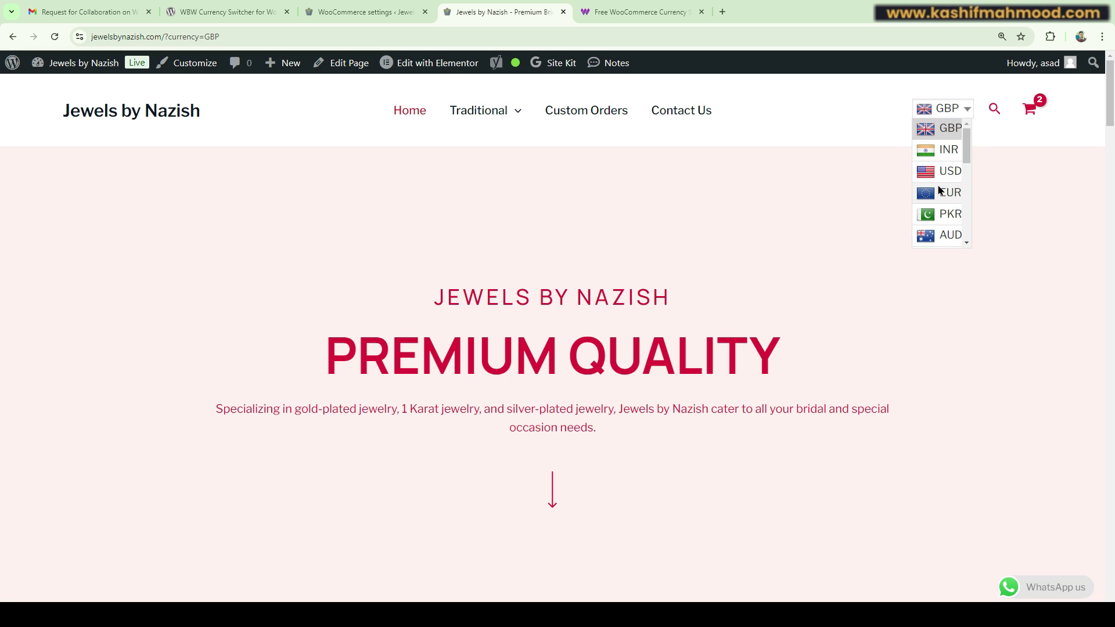
{"action": "left_click", "coordinate": [639, 12]}
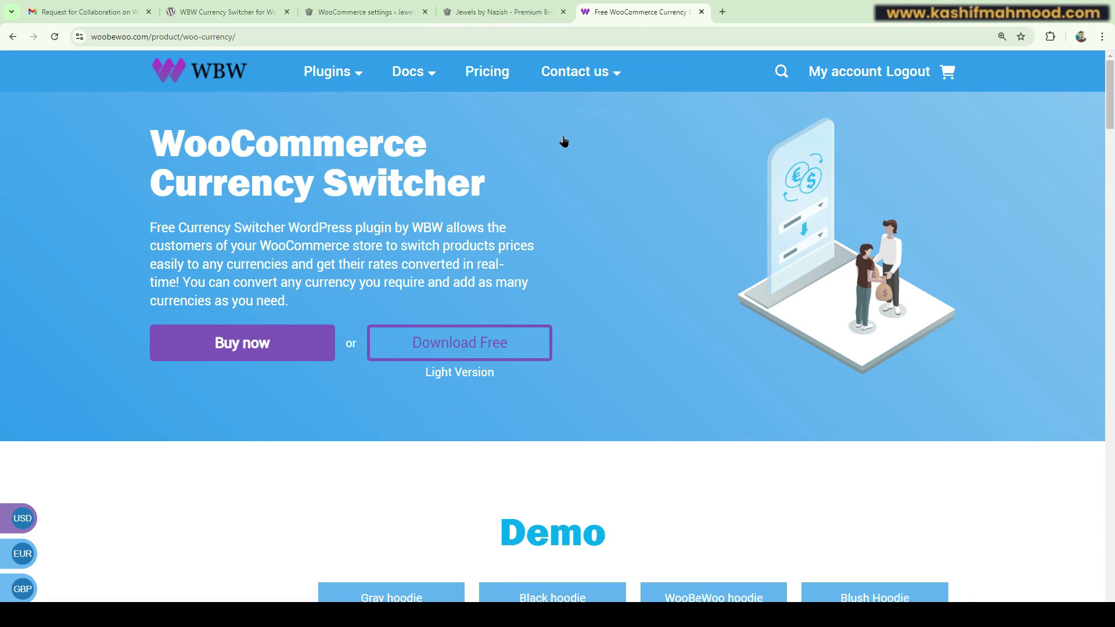
Step: Open the Currency Switcher docs and search for 'shortcode parameter currency'
{"action": "mouse_move", "coordinate": [414, 72]}
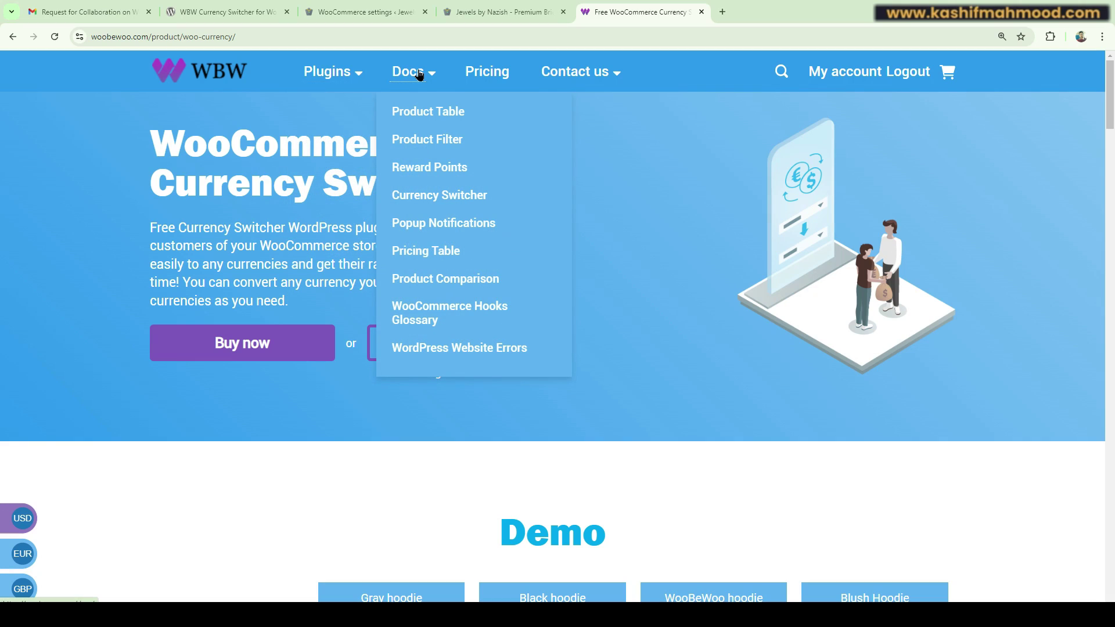
{"action": "left_click", "coordinate": [437, 198]}
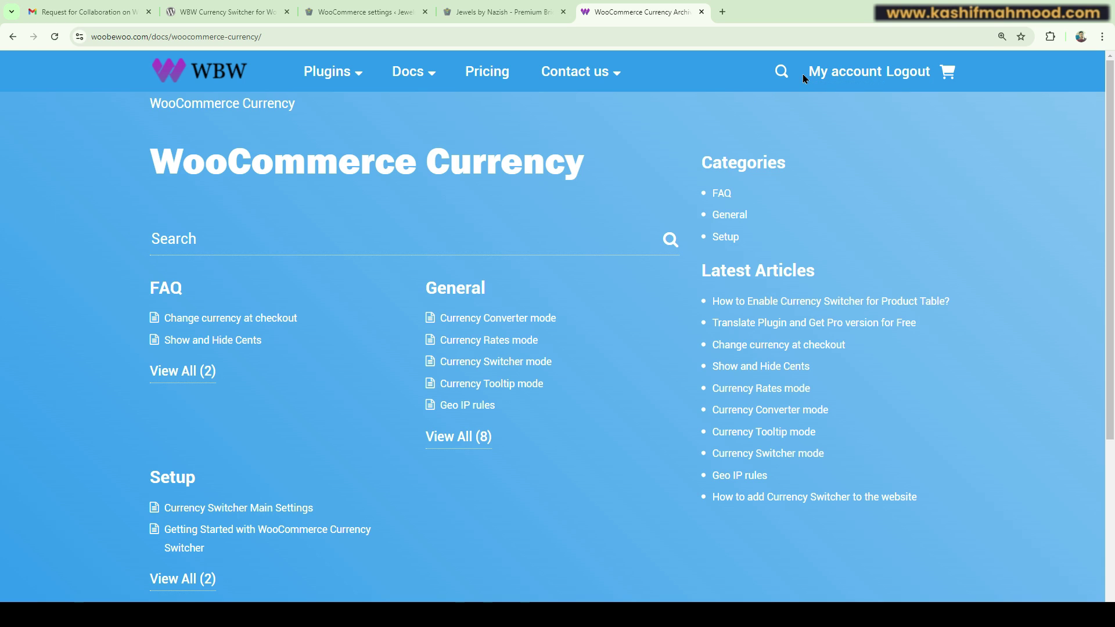
{"action": "left_click", "coordinate": [782, 71]}
{"action": "left_click", "coordinate": [658, 72]}
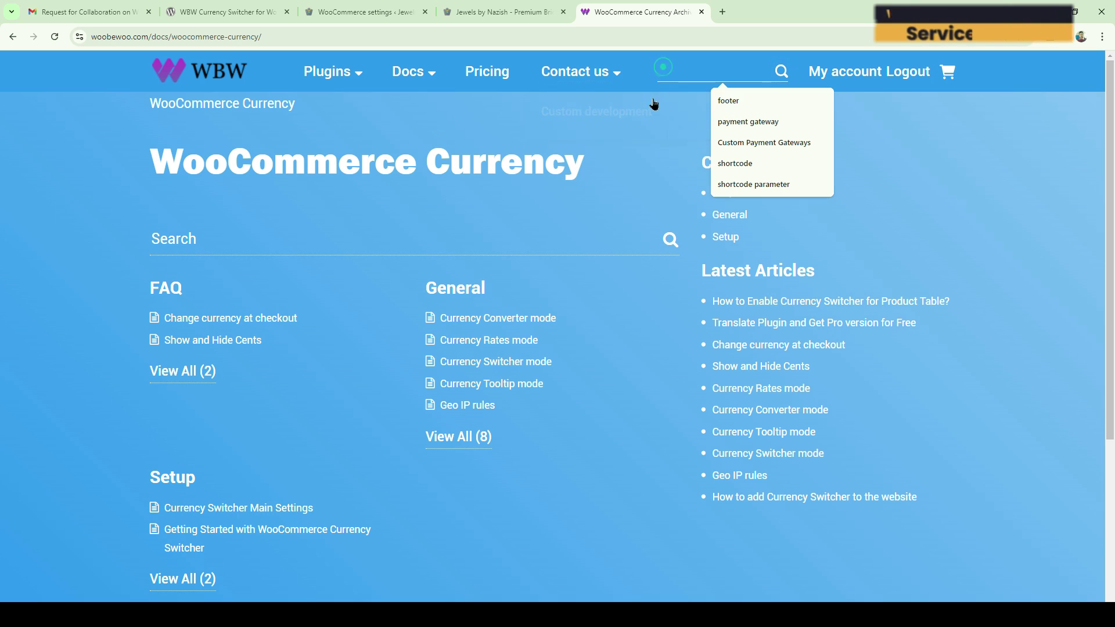
{"action": "left_click", "coordinate": [759, 181]}
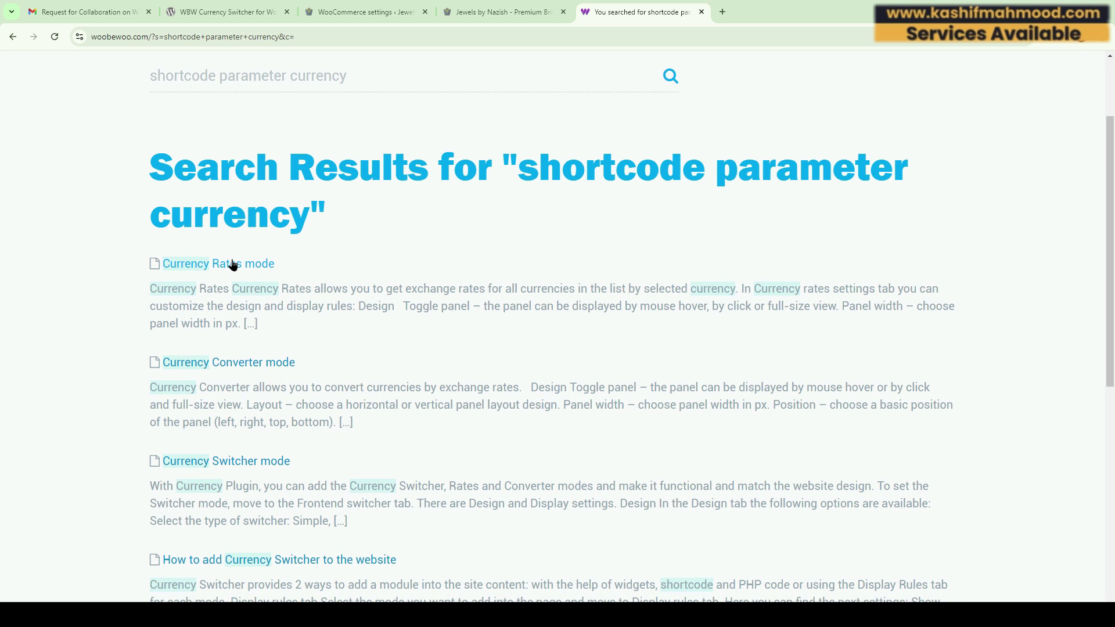
Step: Read the example shortcodes in the Currency Rates mode and Currency Switcher mode articles
{"action": "left_click", "coordinate": [233, 265]}
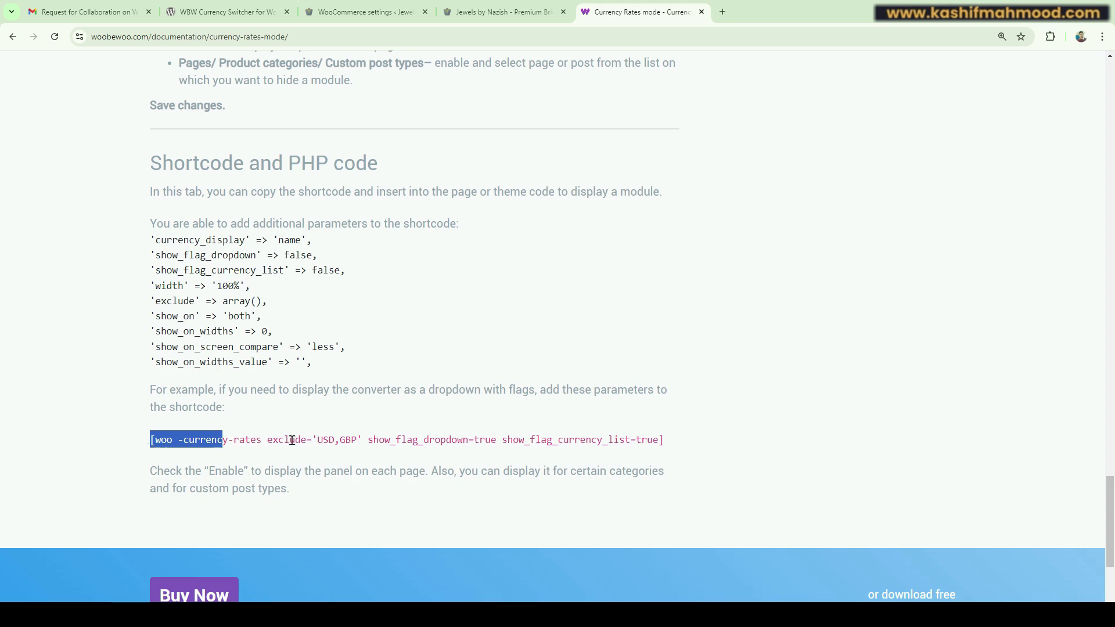
{"action": "left_click_drag", "start_coordinate": [285, 440], "coordinate": [293, 489]}
{"action": "left_click", "coordinate": [9, 38]}
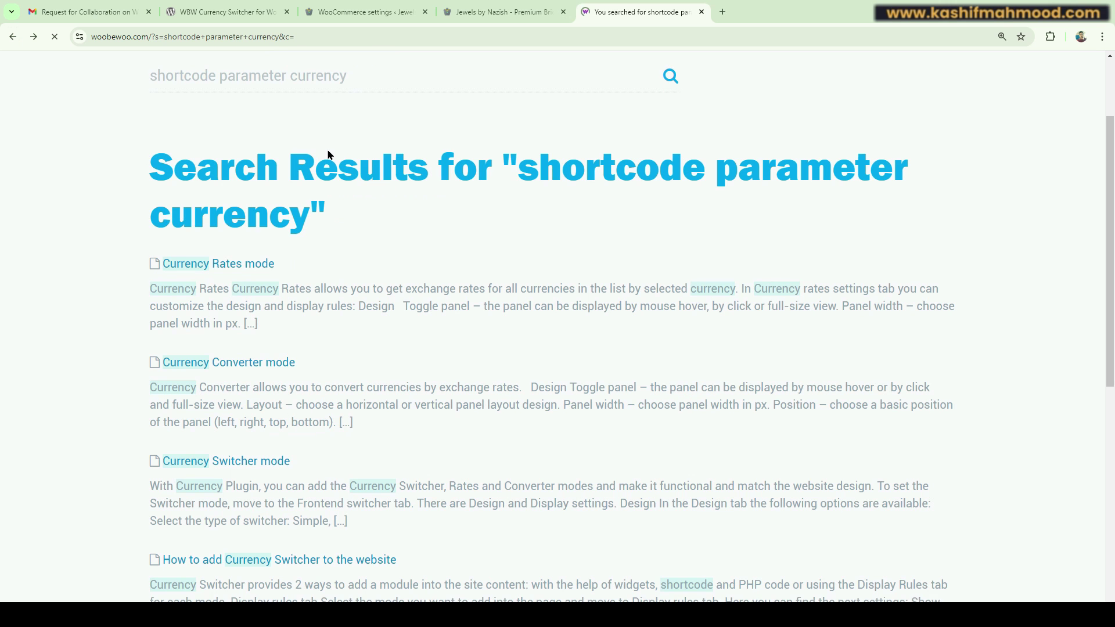
{"action": "scroll", "coordinate": [180, 101], "scroll_direction": "down", "scroll_amount": 3}
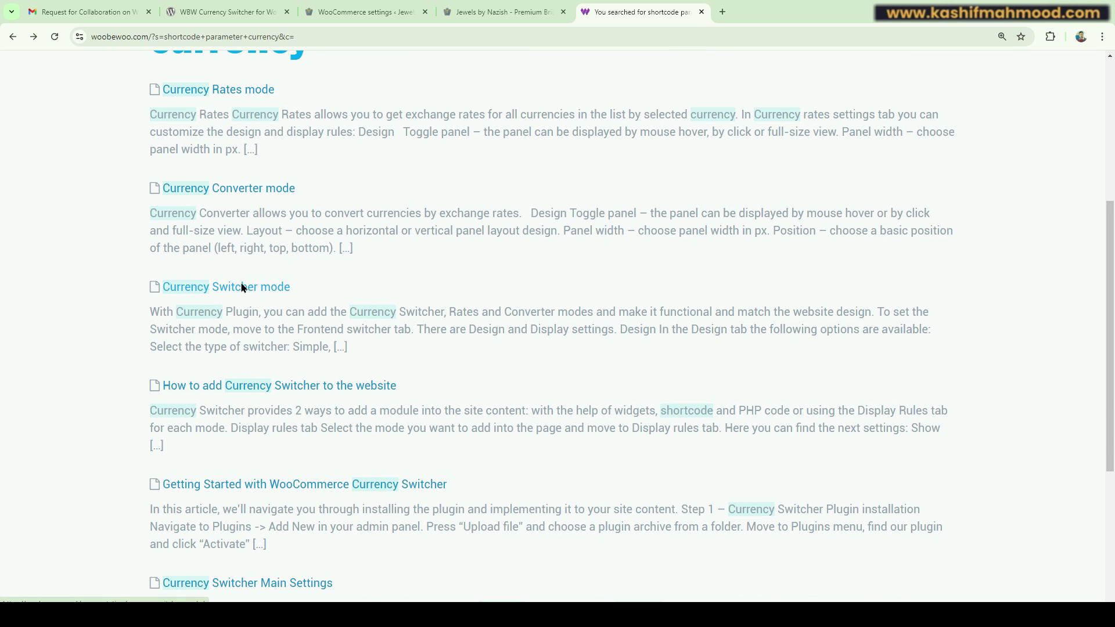
{"action": "left_click", "coordinate": [243, 287]}
{"action": "scroll", "coordinate": [294, 310], "scroll_direction": "down", "scroll_amount": 10}
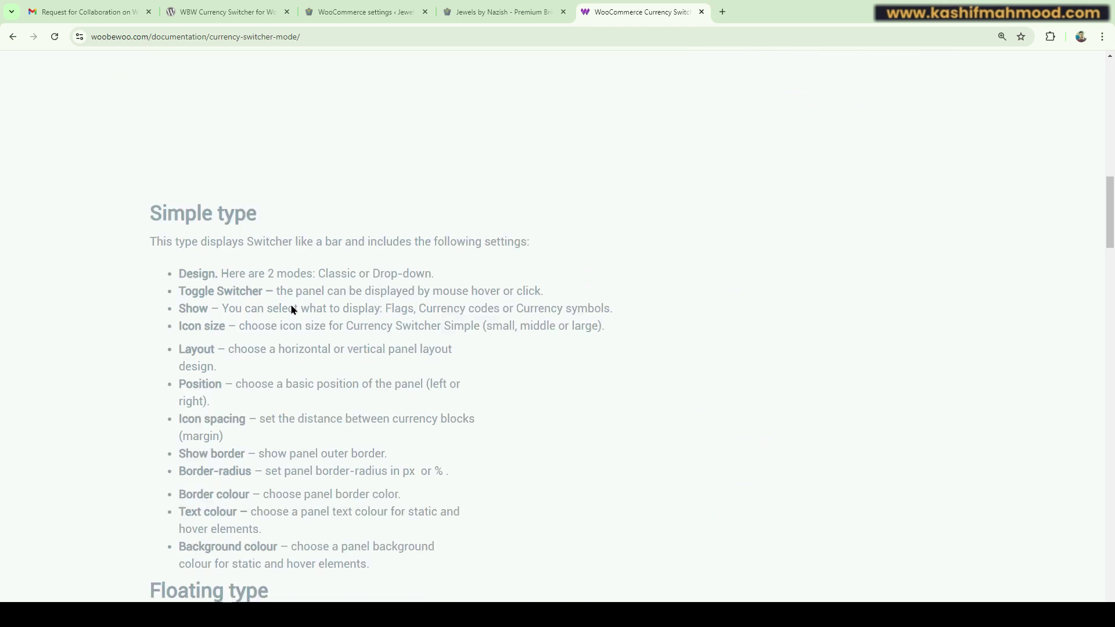
{"action": "scroll", "coordinate": [294, 310], "scroll_direction": "down", "scroll_amount": 15}
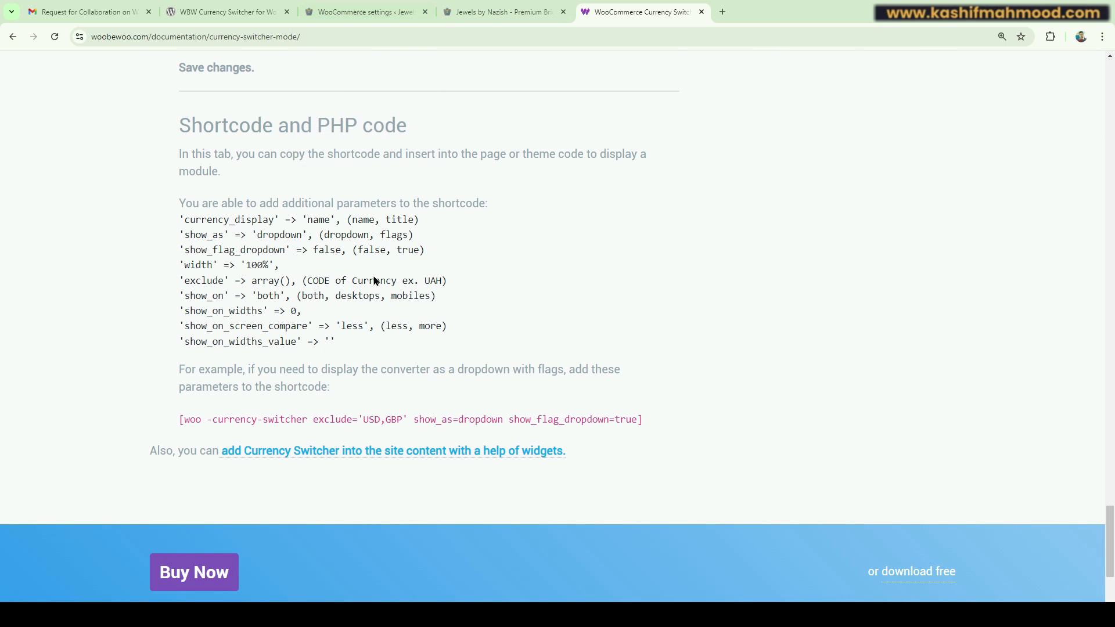
{"action": "left_click_drag", "start_coordinate": [179, 419], "coordinate": [627, 416]}
{"action": "left_click", "coordinate": [670, 415]}
Step: Inspect the flag-dropdown switcher shortcode in the site's header HTML element
{"action": "left_click", "coordinate": [496, 13]}
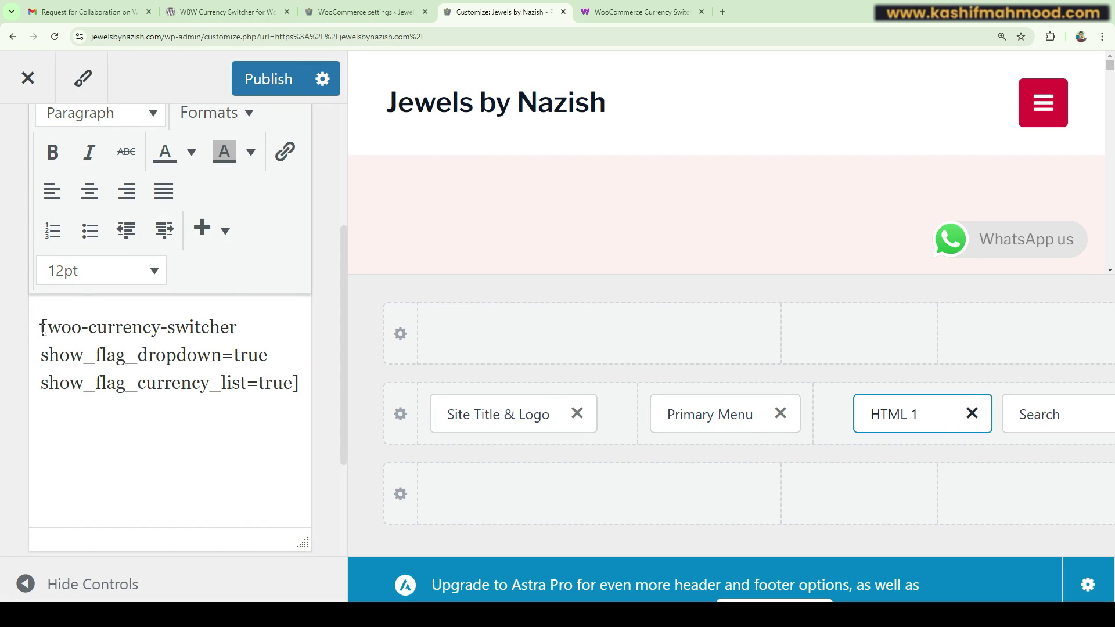
{"action": "left_click_drag", "start_coordinate": [41, 327], "coordinate": [316, 393]}
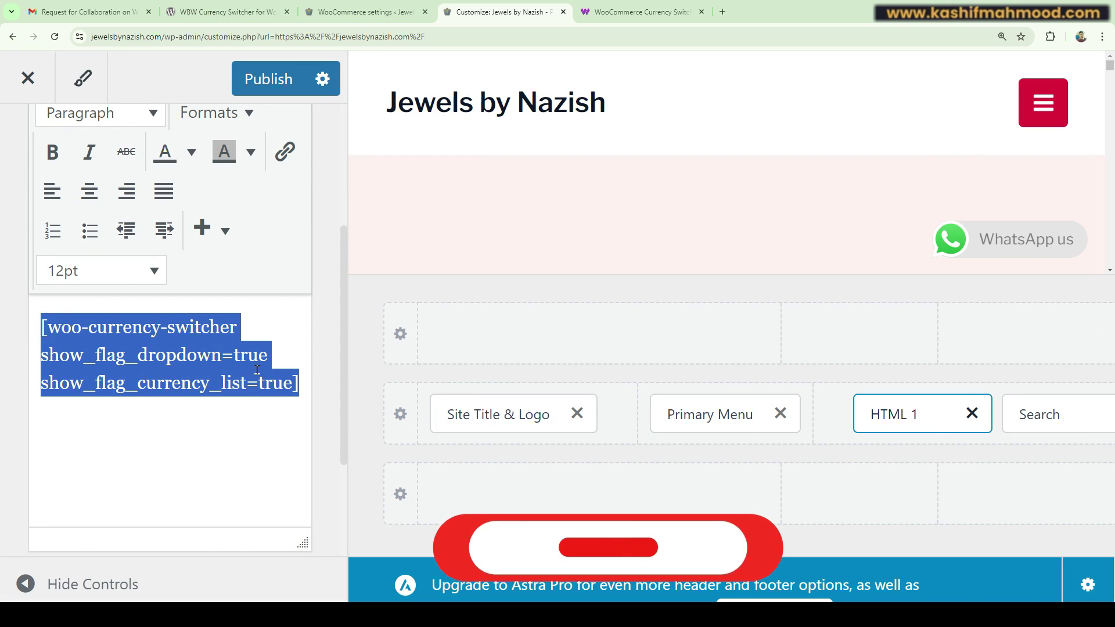
{"action": "left_click", "coordinate": [212, 404]}
{"action": "left_click", "coordinate": [386, 255]}
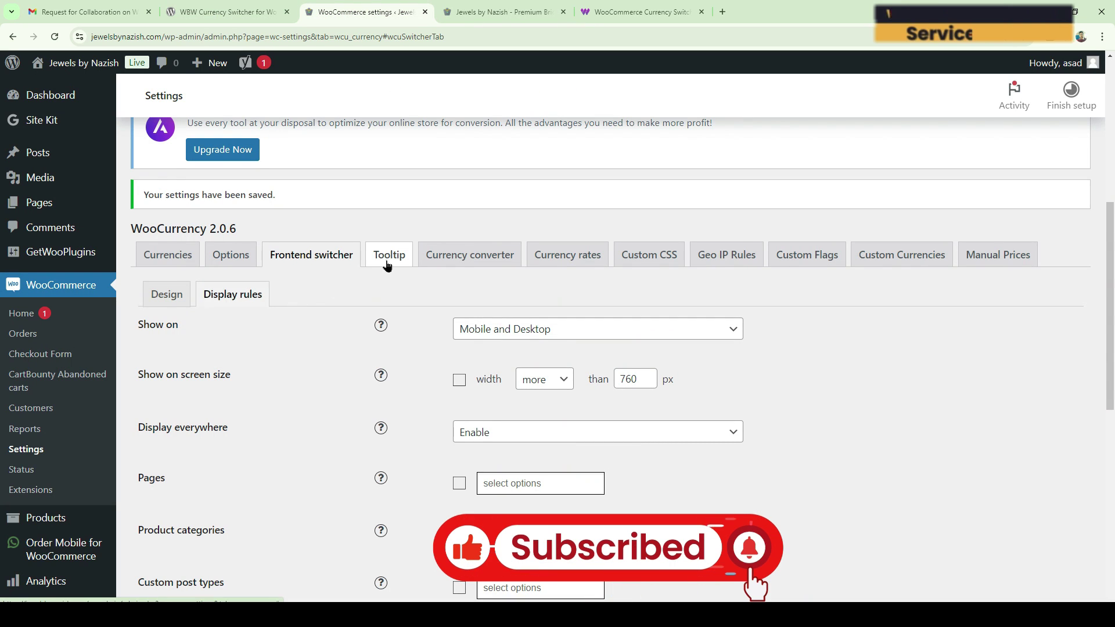
Step: View Tooltip settings, then enable the currency converter, preview its panel, and disable it again
{"action": "scroll", "coordinate": [500, 276], "scroll_direction": "down", "scroll_amount": 2}
{"action": "left_click", "coordinate": [459, 244]}
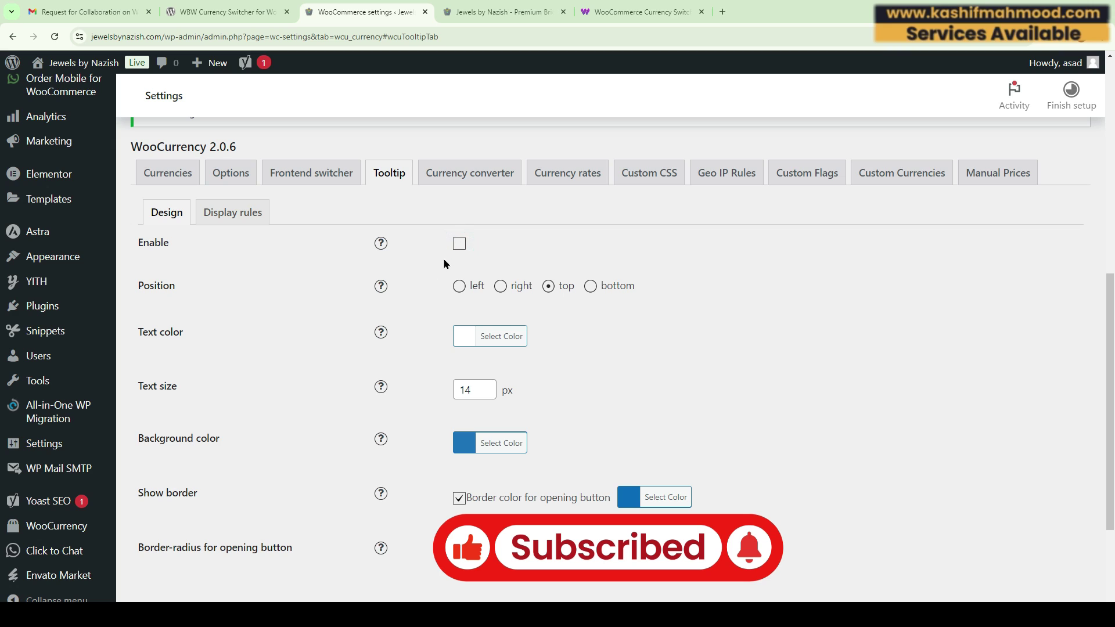
{"action": "left_click", "coordinate": [456, 181]}
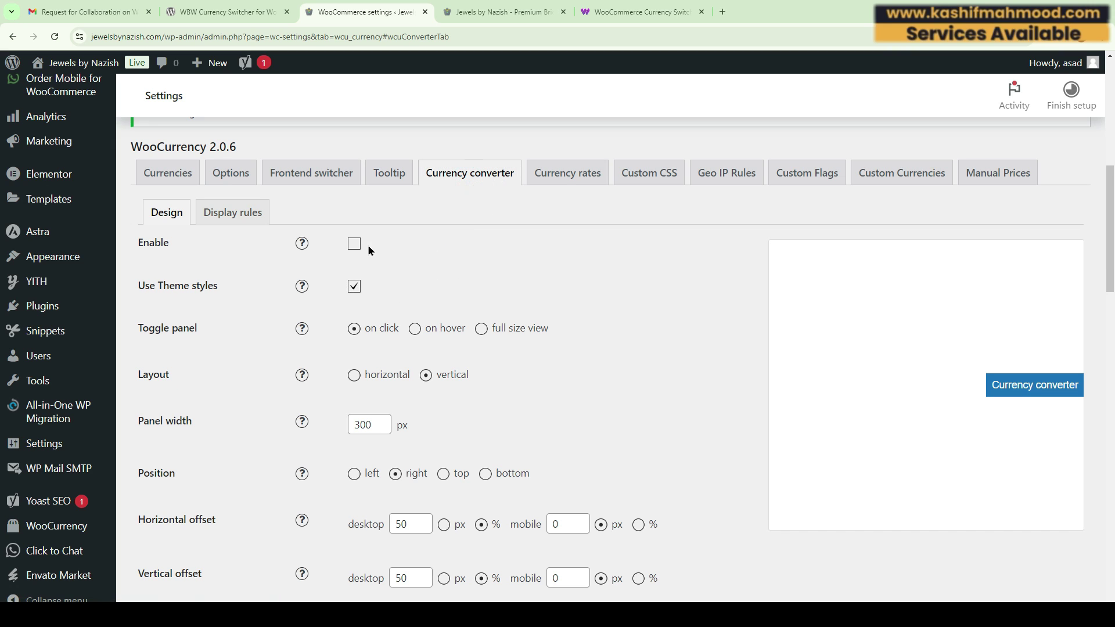
{"action": "left_click", "coordinate": [355, 244]}
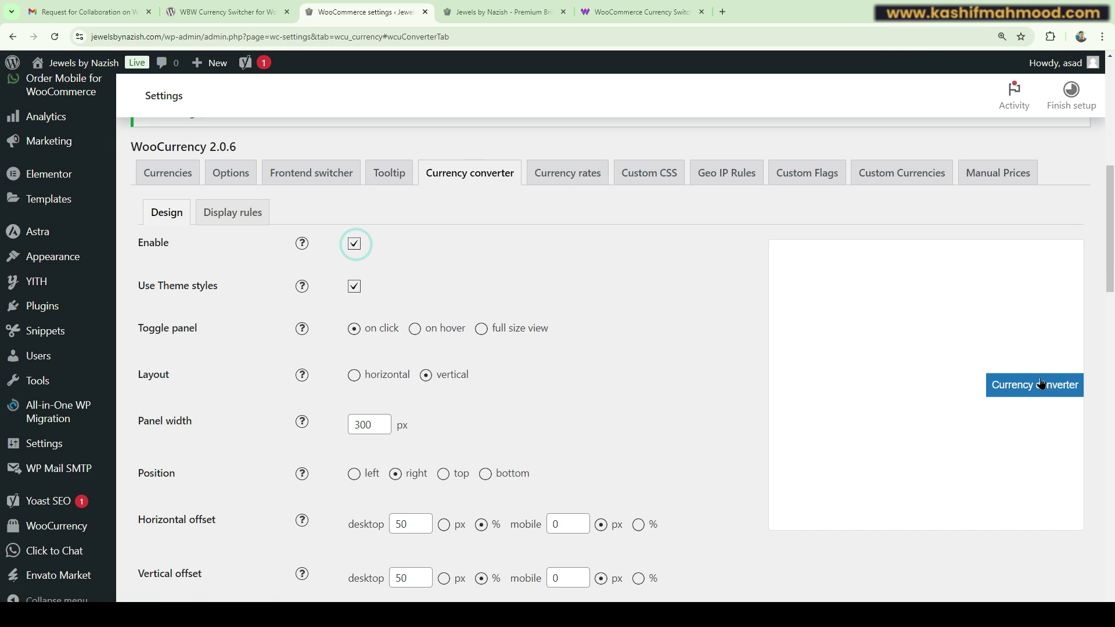
{"action": "left_click", "coordinate": [1017, 392]}
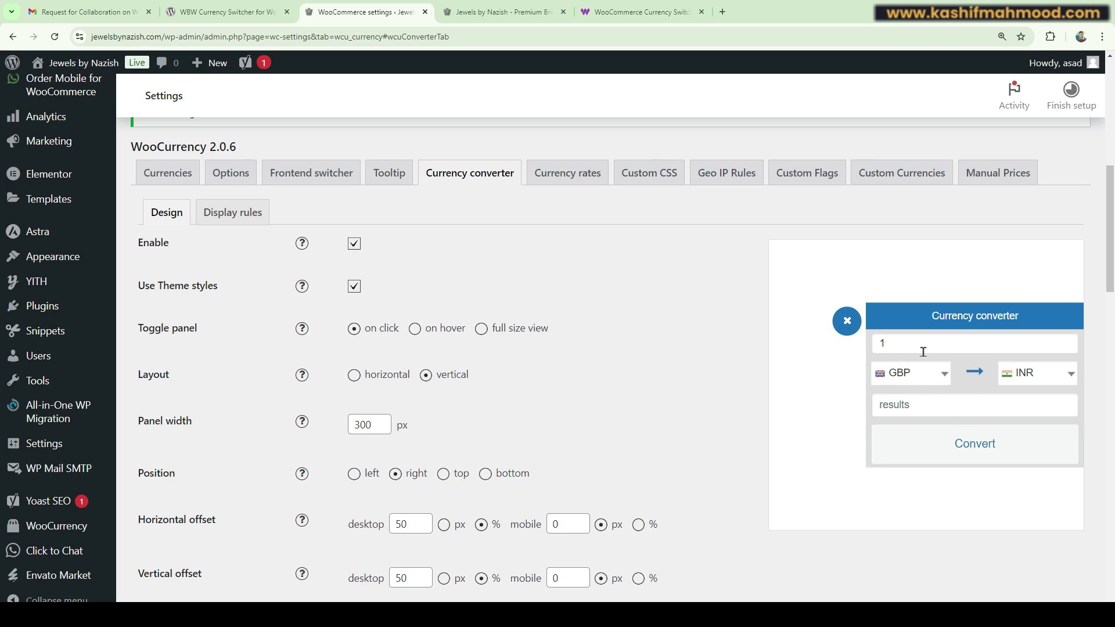
{"action": "left_click", "coordinate": [847, 330]}
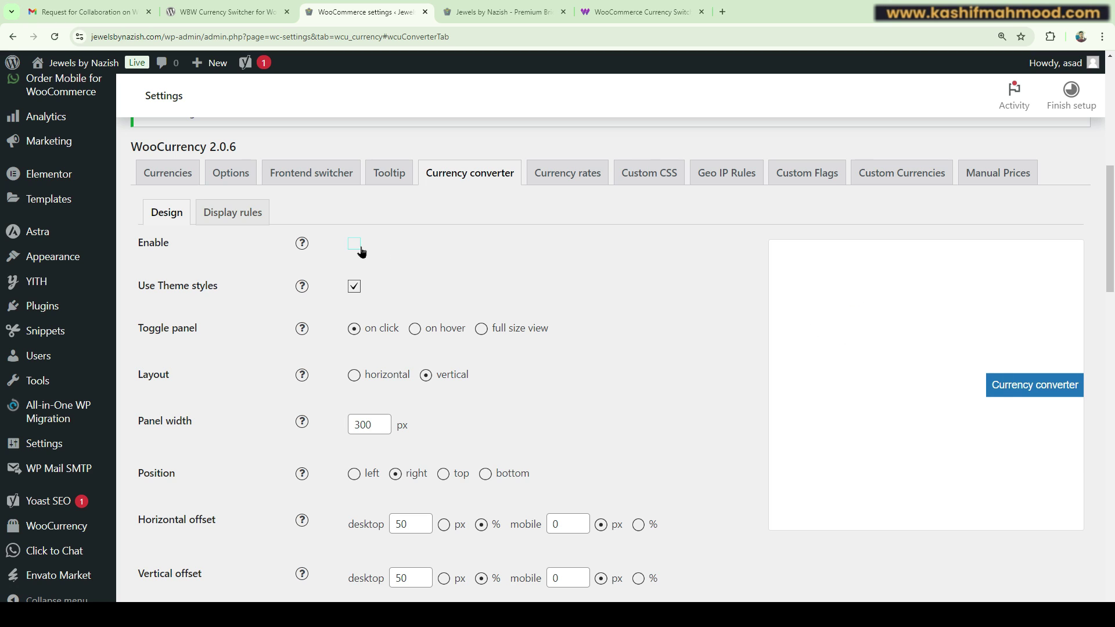
{"action": "left_click", "coordinate": [355, 244]}
Step: Preview the currency rates list from the Currency rates settings, then view Custom CSS
{"action": "left_click", "coordinate": [561, 176]}
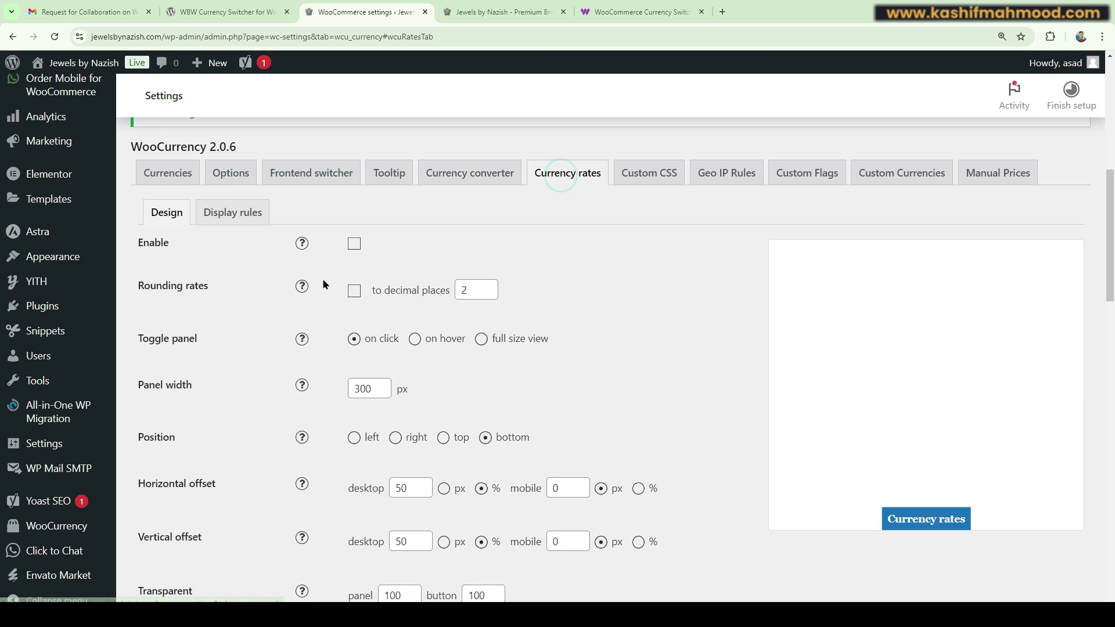
{"action": "left_click", "coordinate": [928, 523]}
{"action": "scroll", "coordinate": [923, 406], "scroll_direction": "down", "scroll_amount": 5}
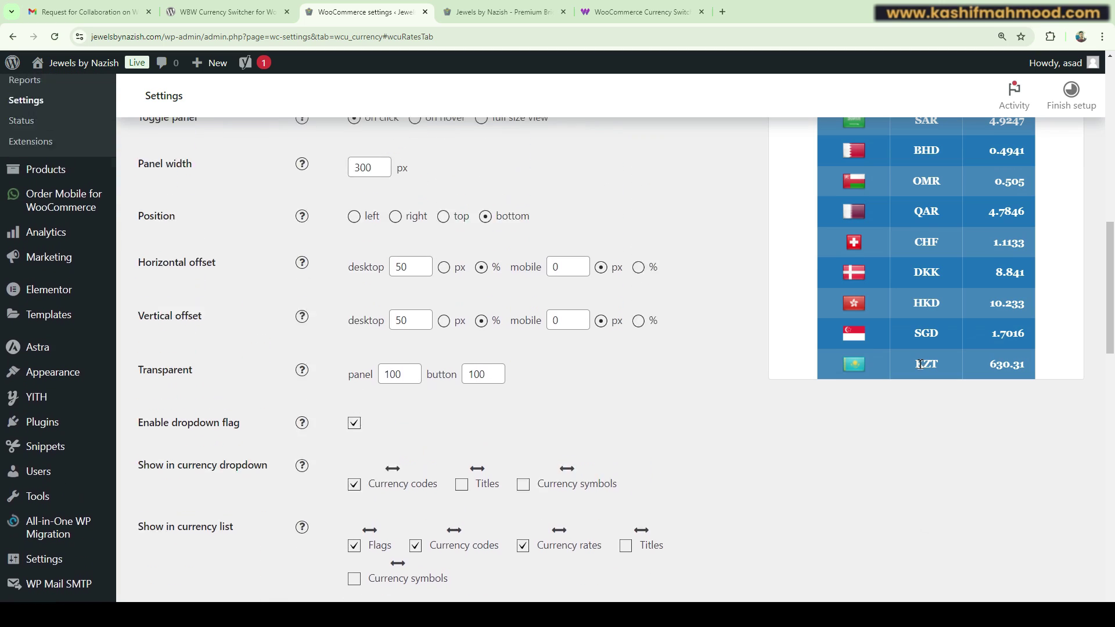
{"action": "scroll", "coordinate": [920, 365], "scroll_direction": "up", "scroll_amount": 4}
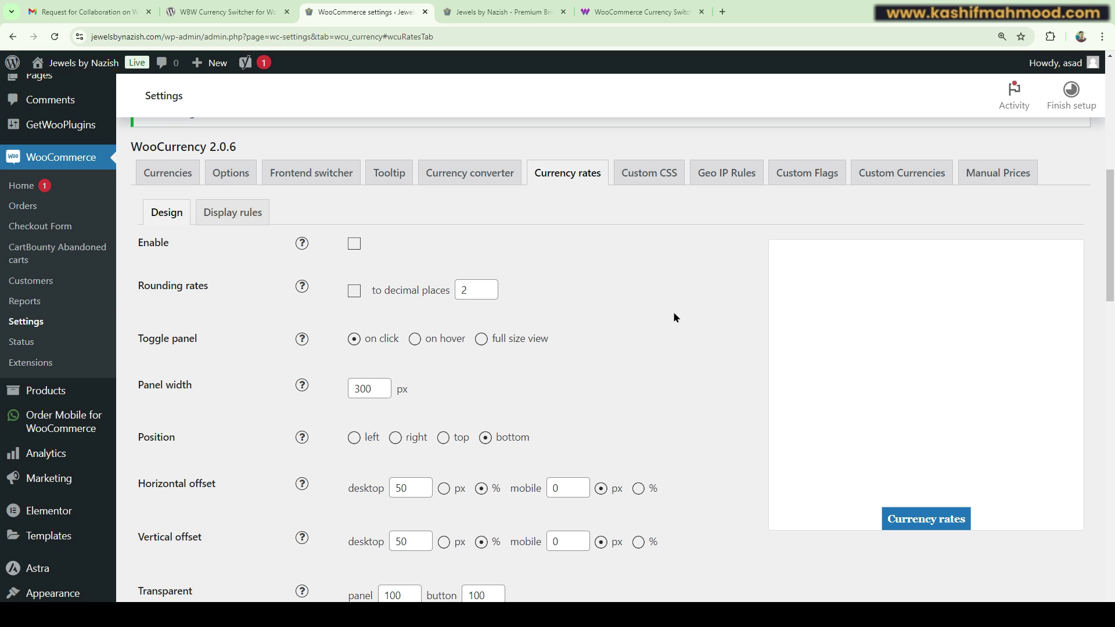
{"action": "left_click", "coordinate": [655, 182]}
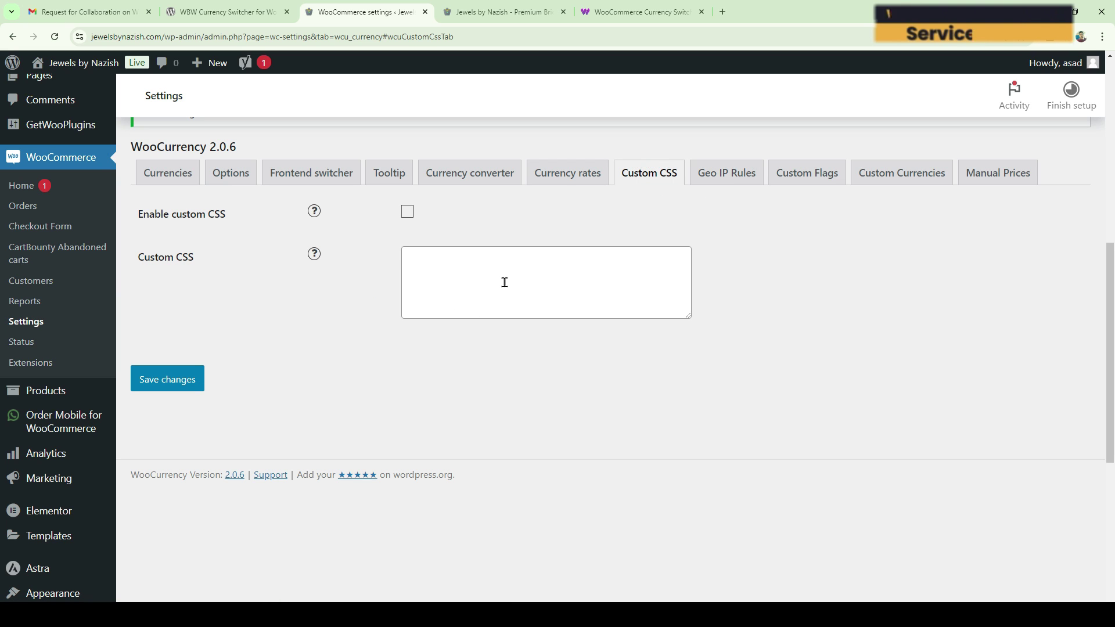
Step: Open Geo IP Rules and scroll through each currency's assigned countries, including CAD
{"action": "left_click", "coordinate": [705, 176]}
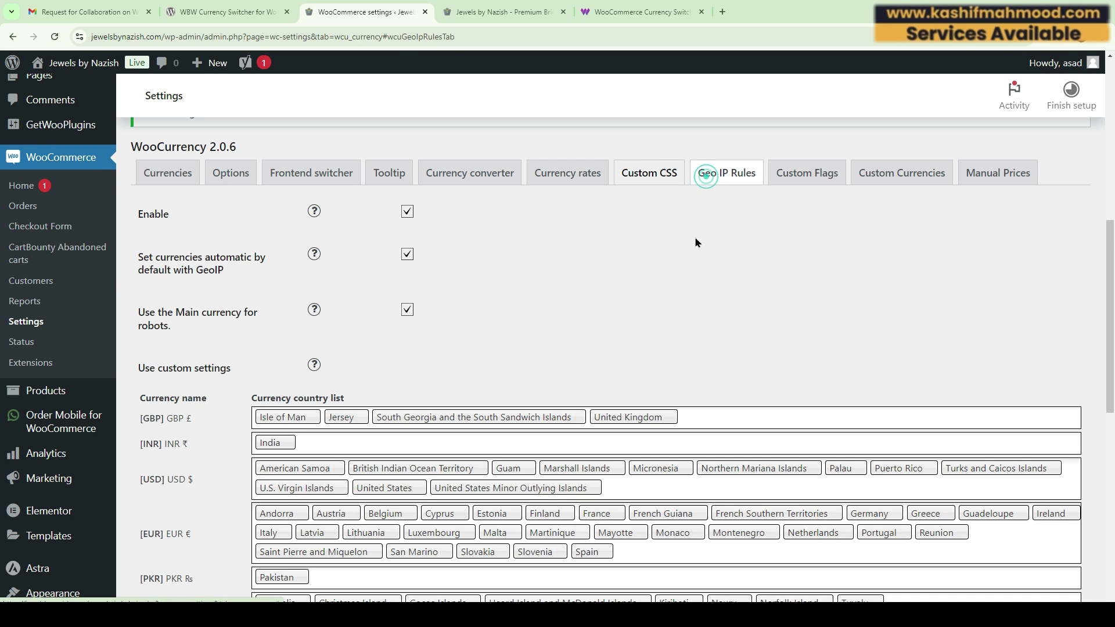
{"action": "scroll", "coordinate": [441, 309], "scroll_direction": "down", "scroll_amount": 1}
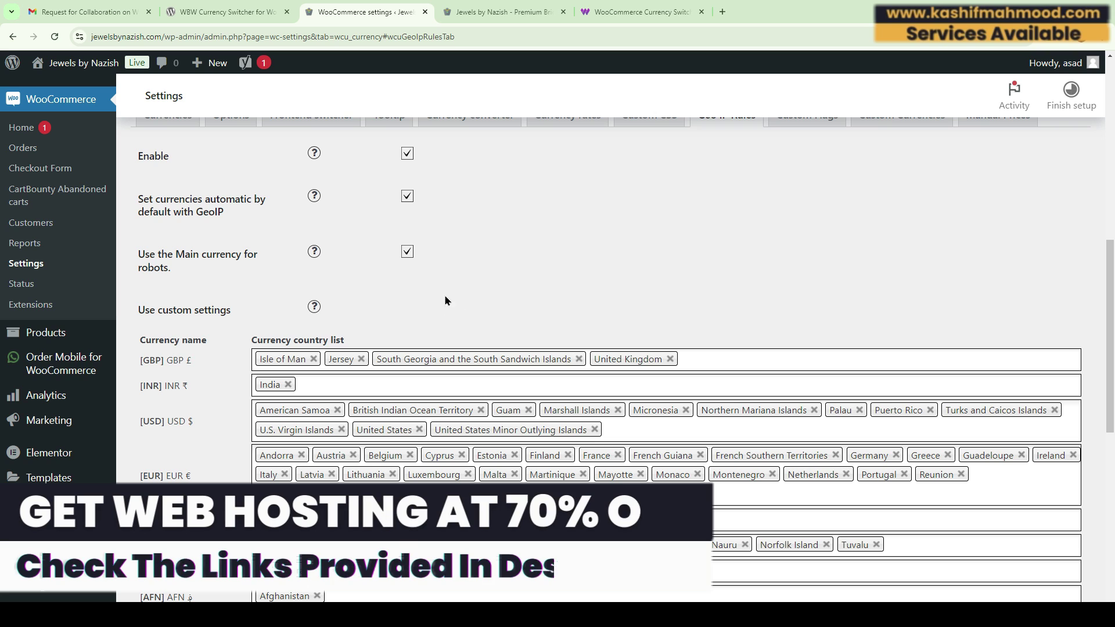
{"action": "scroll", "coordinate": [443, 306], "scroll_direction": "down", "scroll_amount": 1}
{"action": "scroll", "coordinate": [422, 300], "scroll_direction": "down", "scroll_amount": 2}
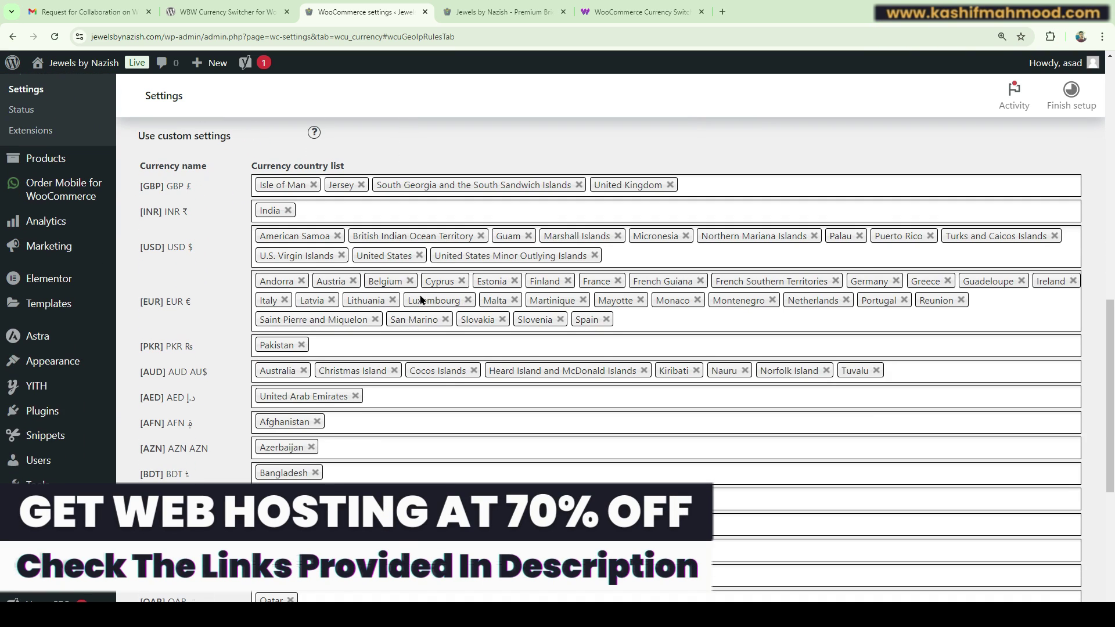
{"action": "scroll", "coordinate": [415, 284], "scroll_direction": "down", "scroll_amount": 5}
{"action": "scroll", "coordinate": [385, 366], "scroll_direction": "up", "scroll_amount": 3}
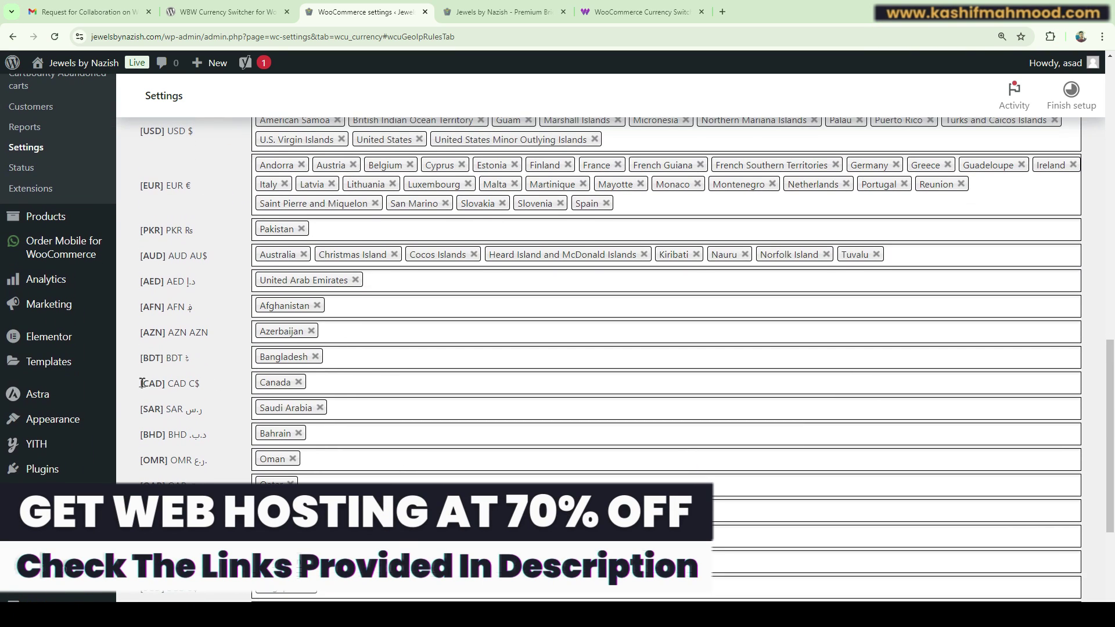
{"action": "left_click_drag", "start_coordinate": [140, 387], "coordinate": [211, 386]}
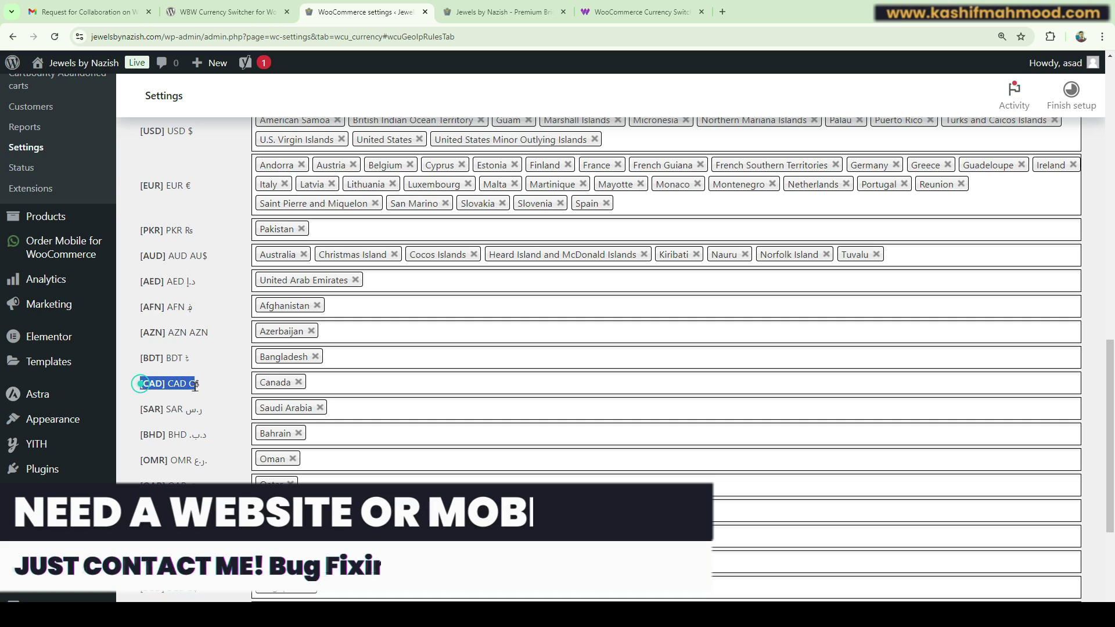
{"action": "left_click", "coordinate": [211, 385]}
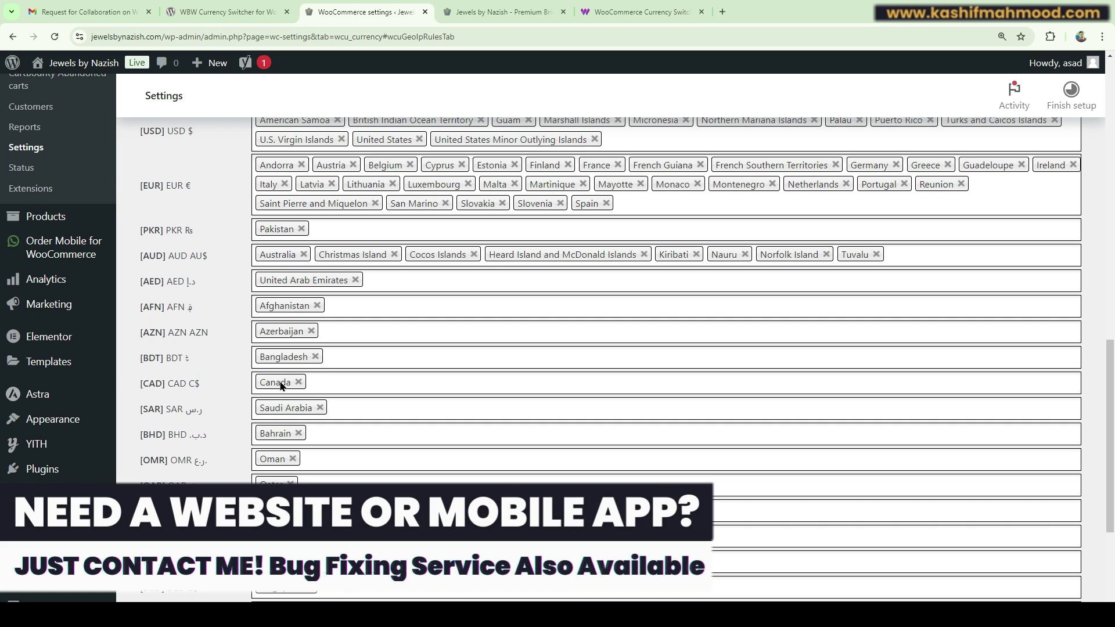
{"action": "scroll", "coordinate": [282, 382], "scroll_direction": "up", "scroll_amount": 2}
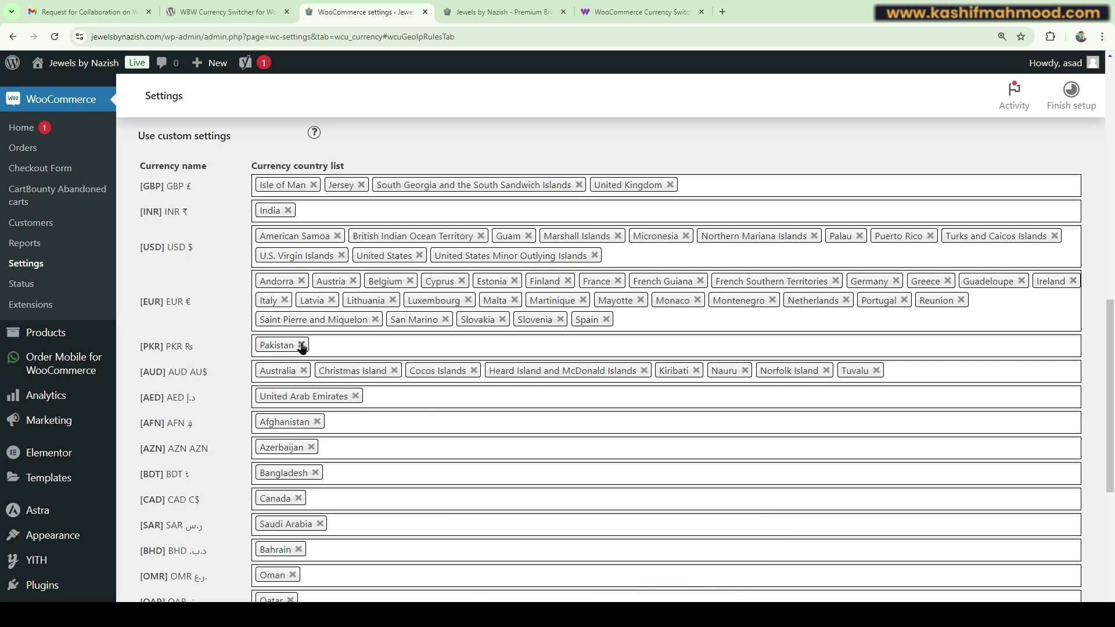
{"action": "scroll", "coordinate": [265, 351], "scroll_direction": "up", "scroll_amount": 4}
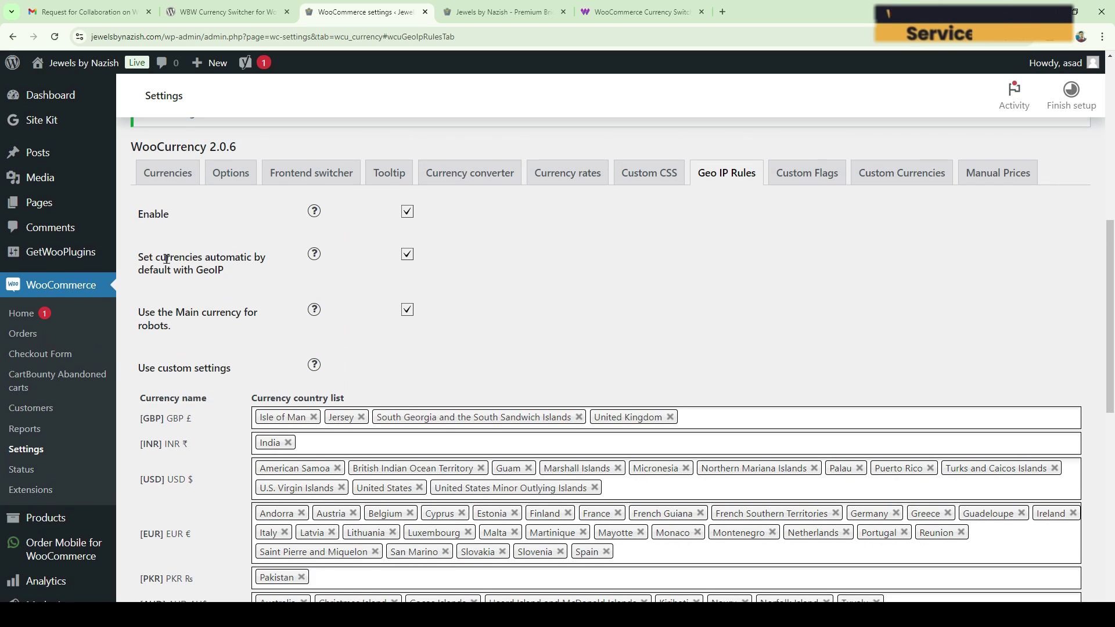
{"action": "scroll", "coordinate": [592, 376], "scroll_direction": "down", "scroll_amount": 3}
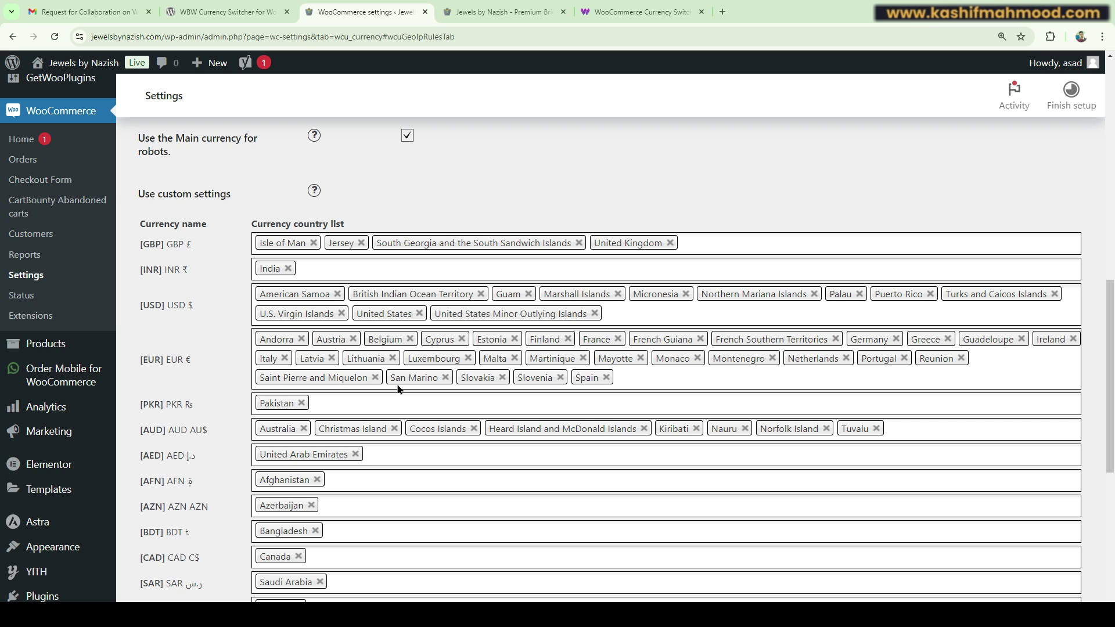
{"action": "scroll", "coordinate": [298, 377], "scroll_direction": "up", "scroll_amount": 5}
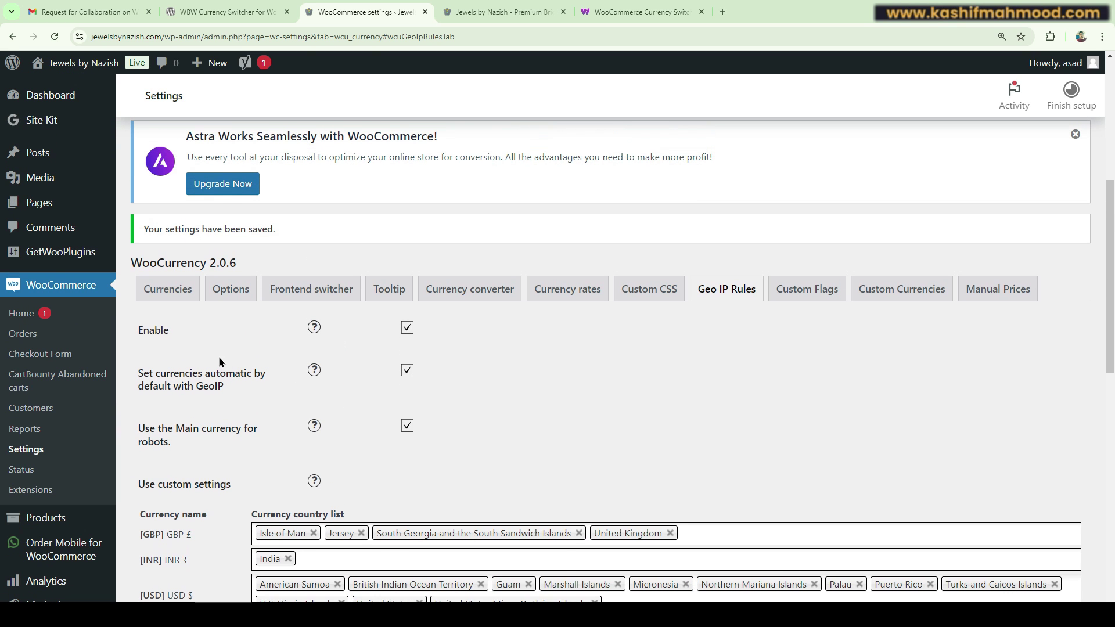
Step: Turn on Enable Manual Prices in the WooCurrency Manual Prices settings
{"action": "left_click", "coordinate": [166, 291]}
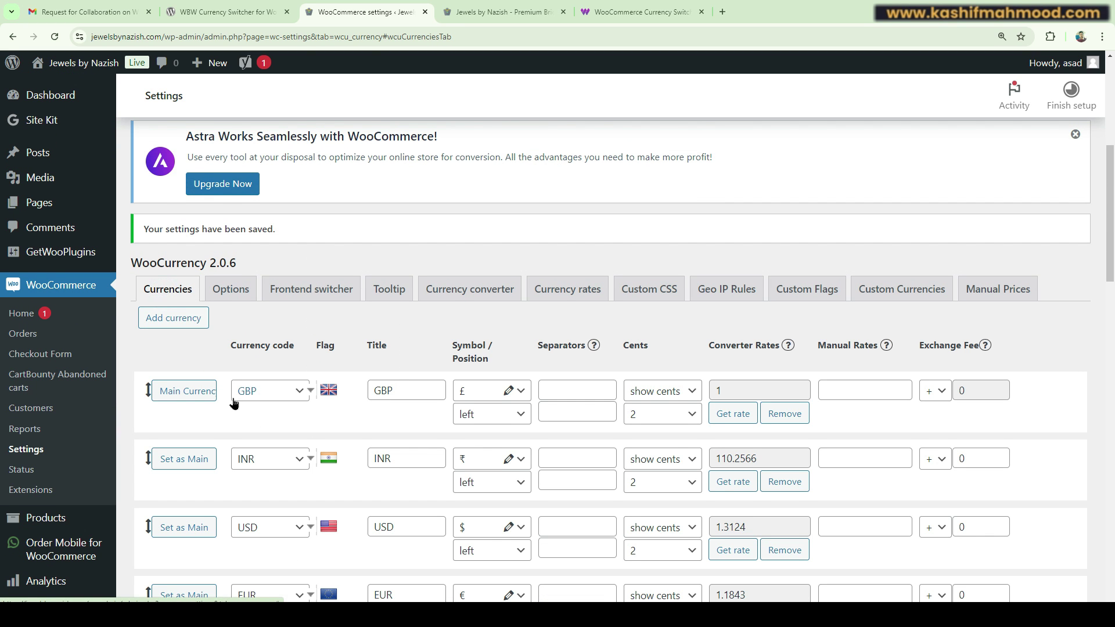
{"action": "scroll", "coordinate": [189, 219], "scroll_direction": "down", "scroll_amount": 2}
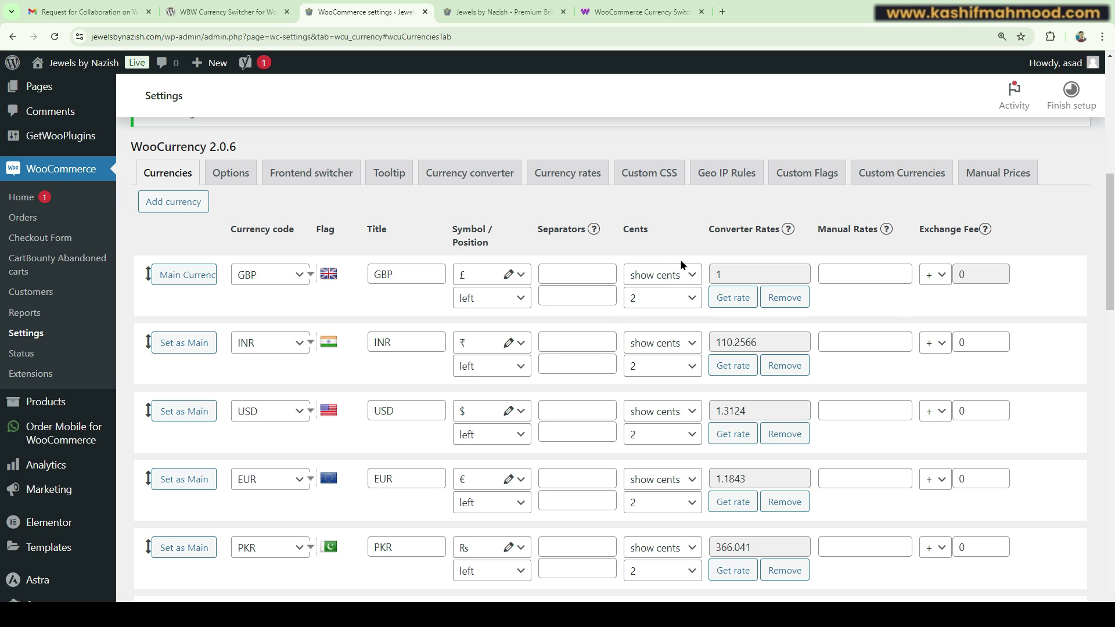
{"action": "left_click", "coordinate": [999, 180]}
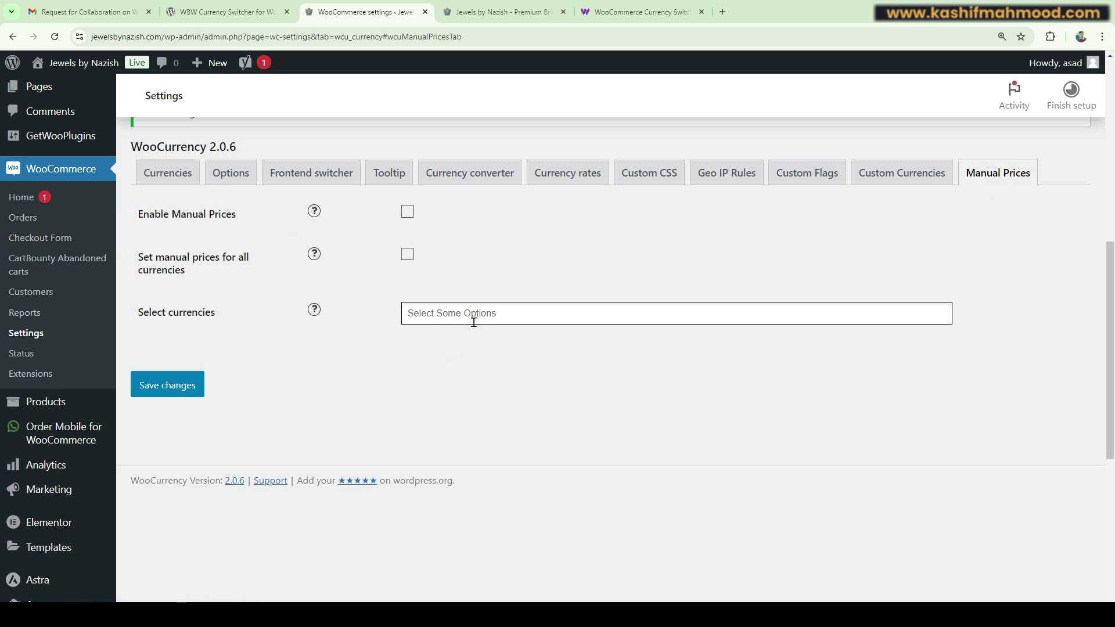
{"action": "left_click", "coordinate": [406, 212]}
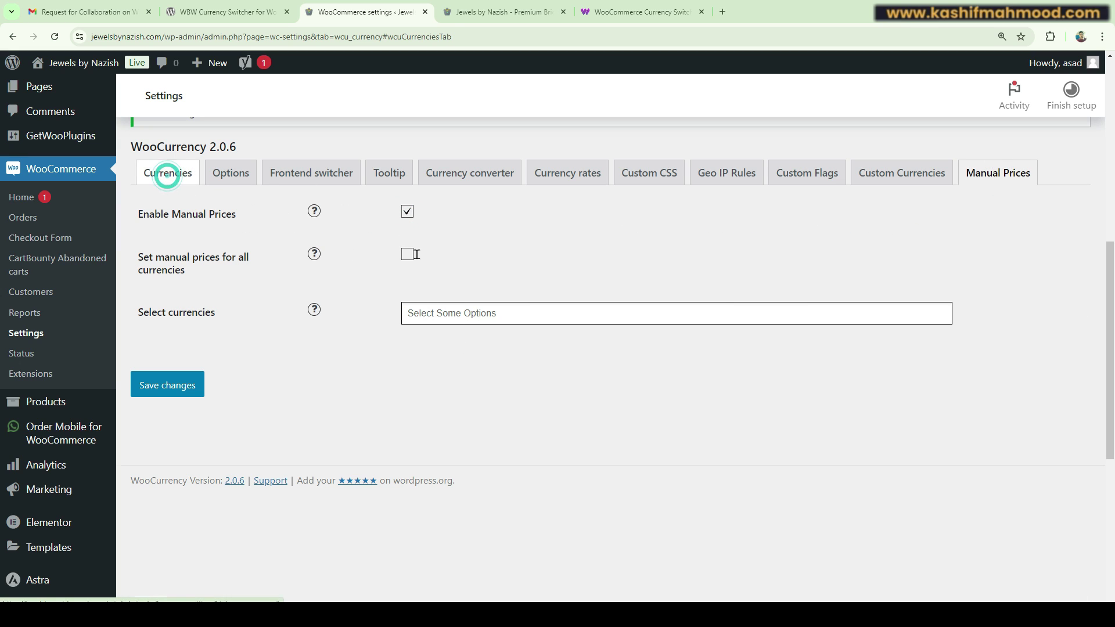
Step: Recheck the GBP manual rate in the currencies table, then show Custom Currencies
{"action": "left_click", "coordinate": [169, 174]}
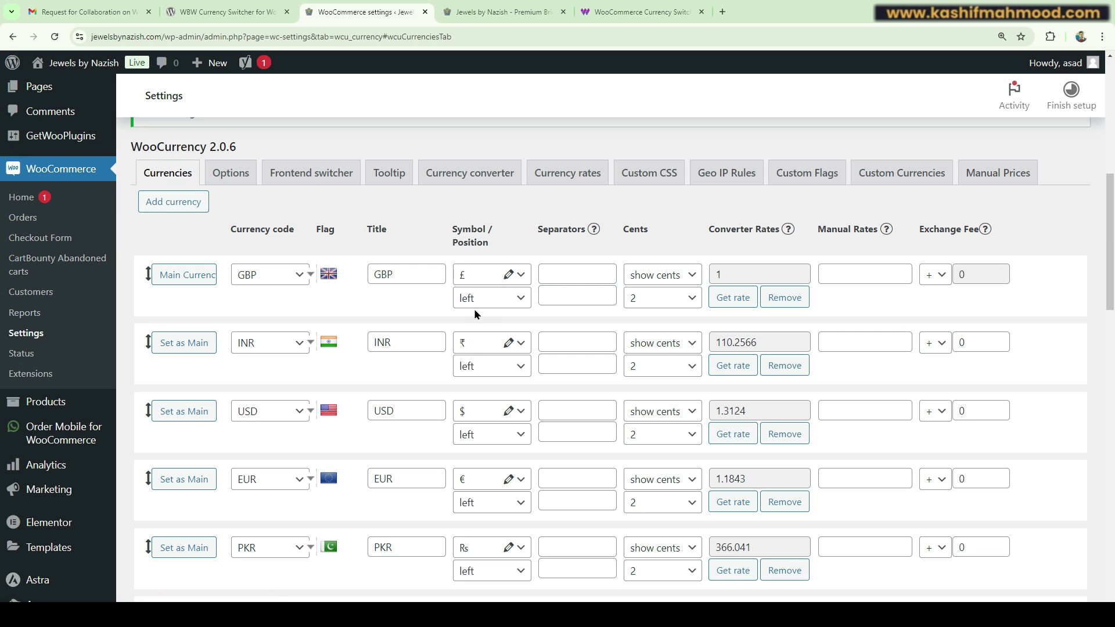
{"action": "left_click", "coordinate": [862, 278]}
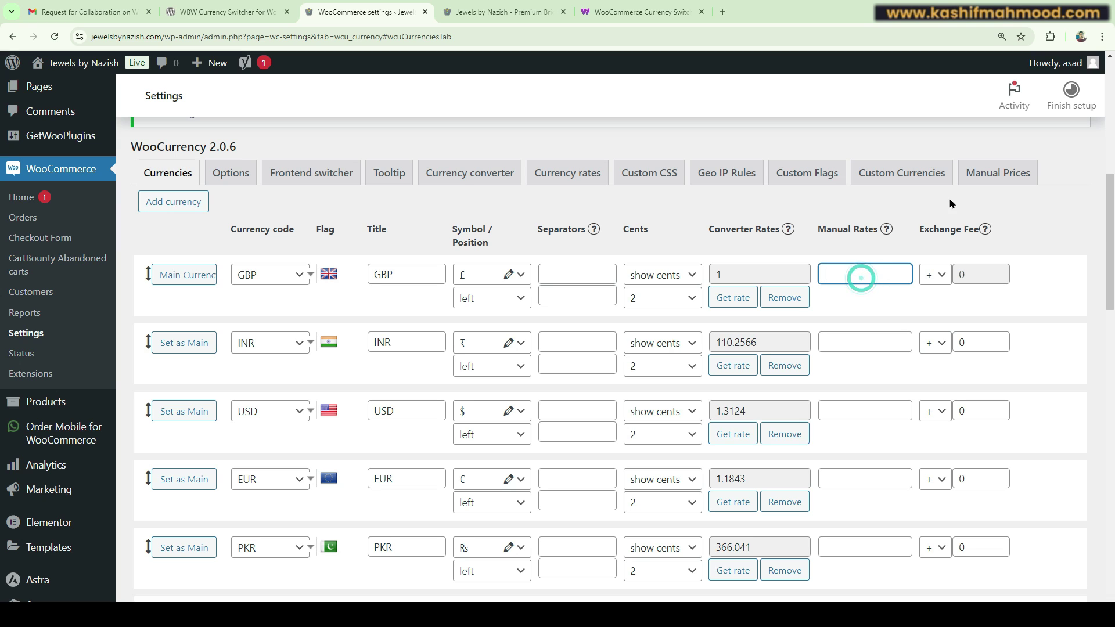
{"action": "left_click", "coordinate": [889, 174]}
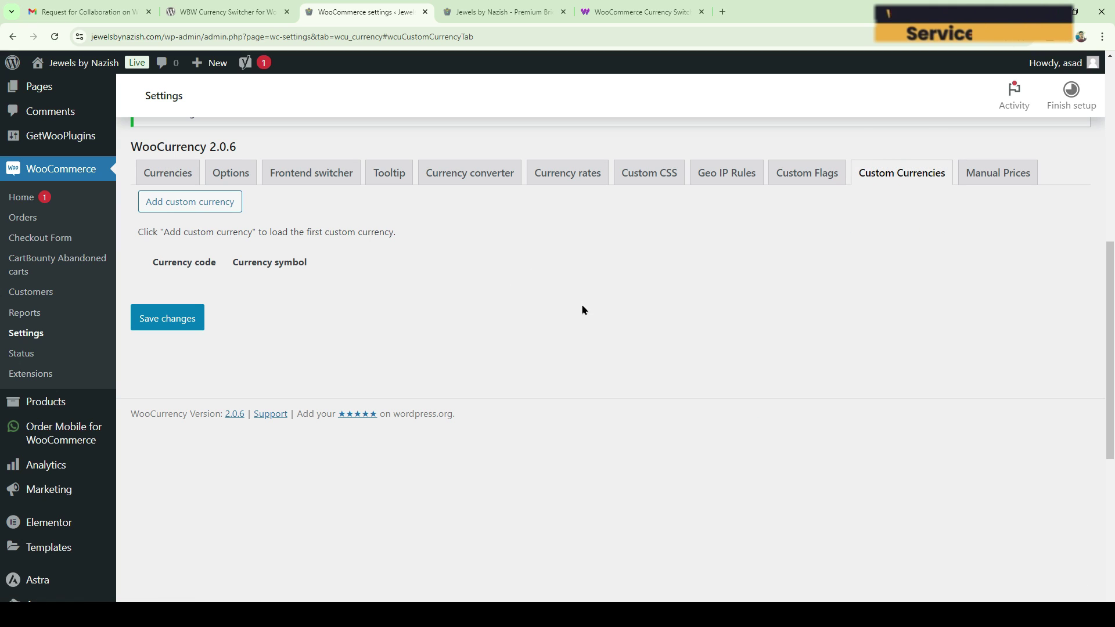
Step: Show the WooCurrency Custom Flags tab, where no custom flag exists yet
{"action": "left_click", "coordinate": [806, 178]}
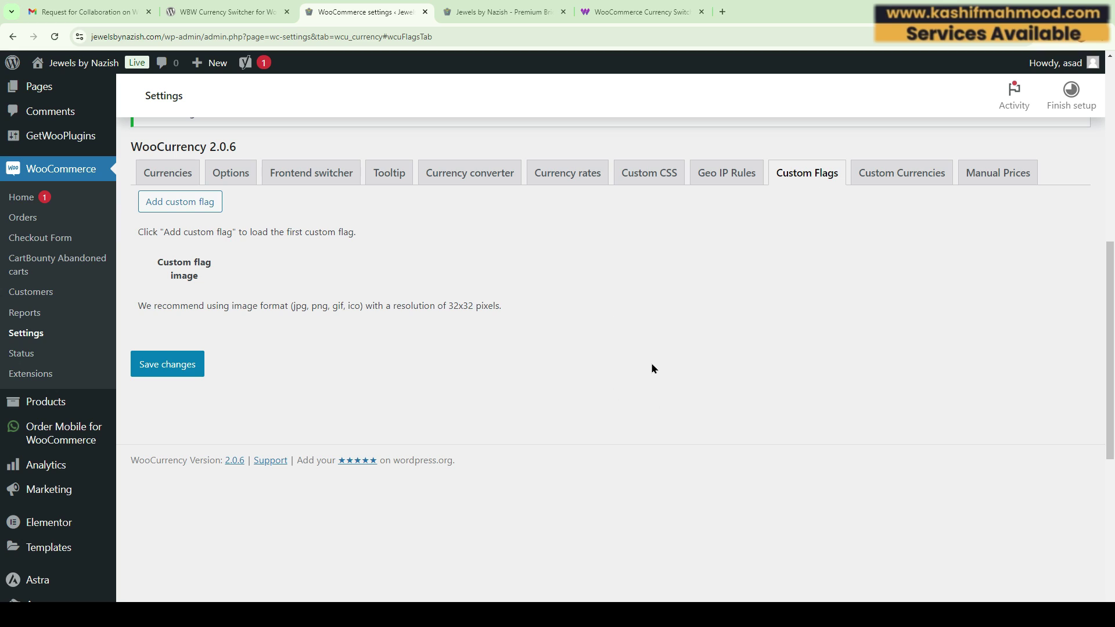